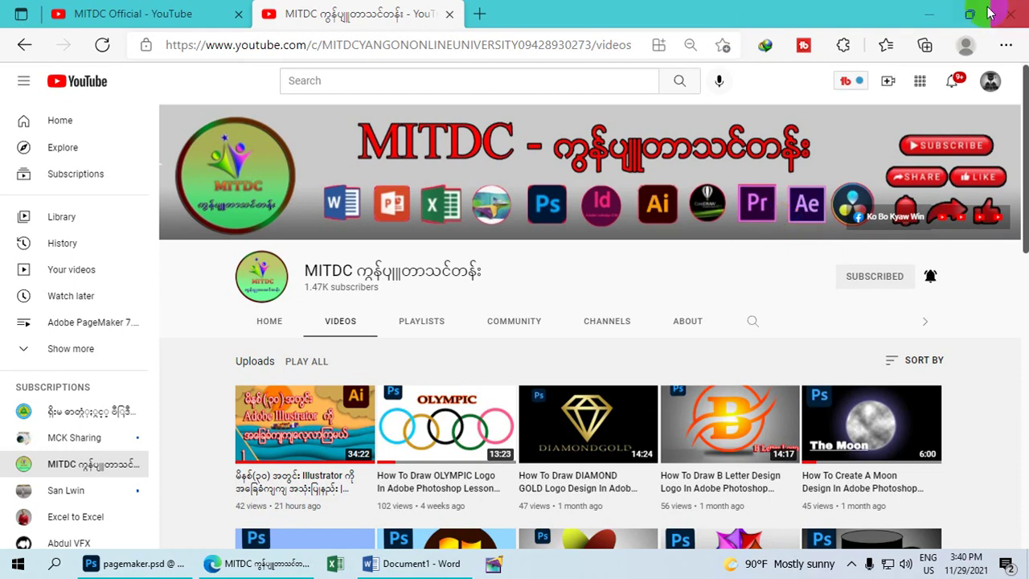
Step: Minimize the YouTube channel page in the browser to reveal the Windows desktop
left_click(931, 14)
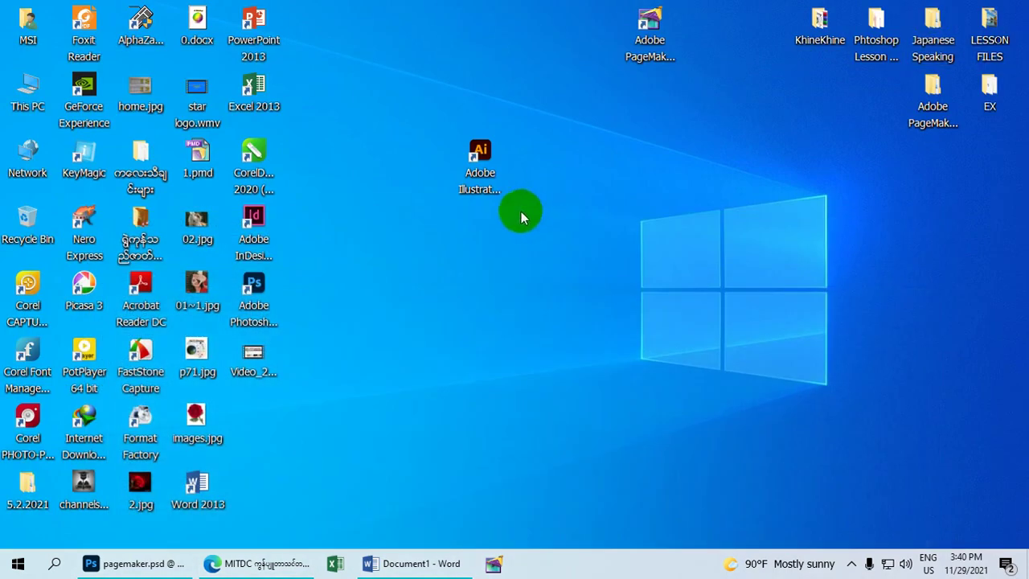
Step: Drag the Adobe Illustrator 2021 desktop shortcut up and to the left
left_click(486, 189)
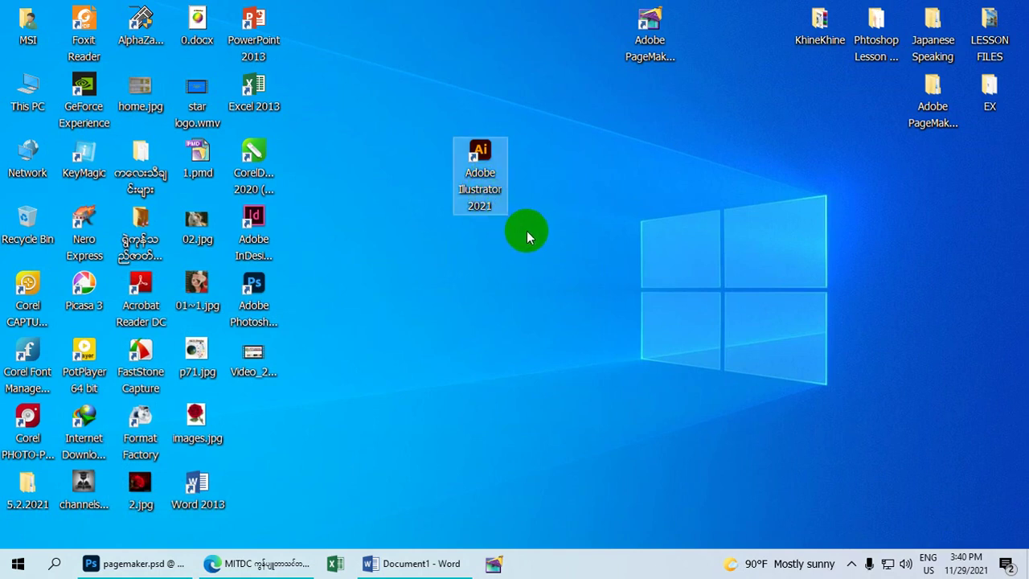
left_click_drag(540, 258, 425, 112)
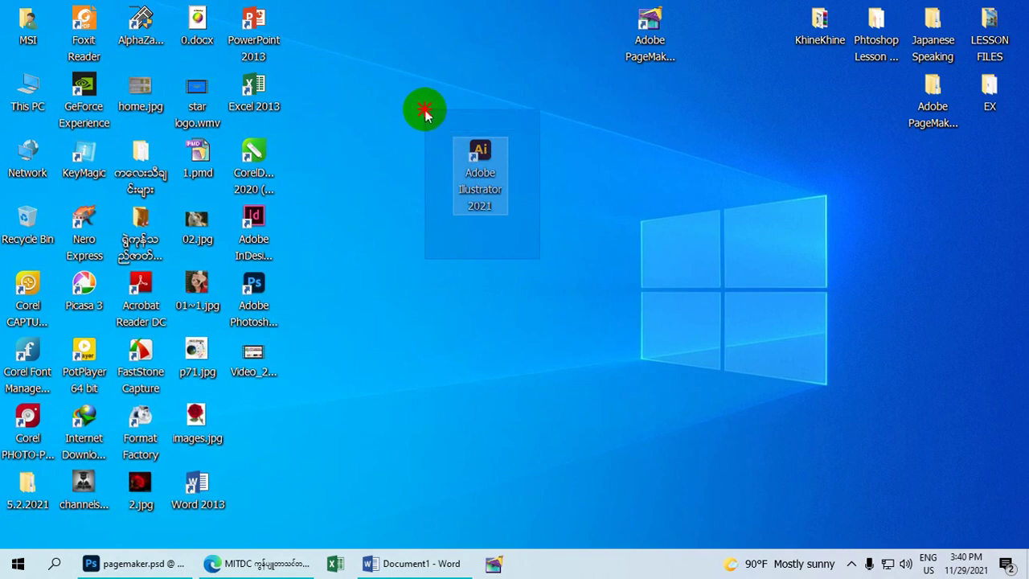
mouse_move(570, 277)
left_mouse_down()
mouse_move(469, 235)
mouse_move(368, 75)
left_mouse_up()
left_click_drag(477, 145, 453, 116)
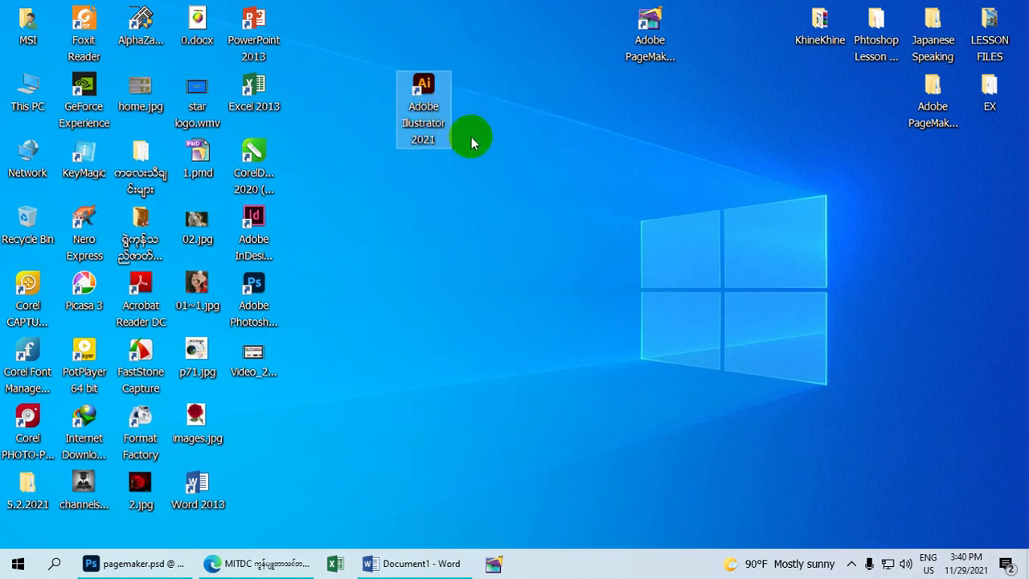
left_click(503, 161)
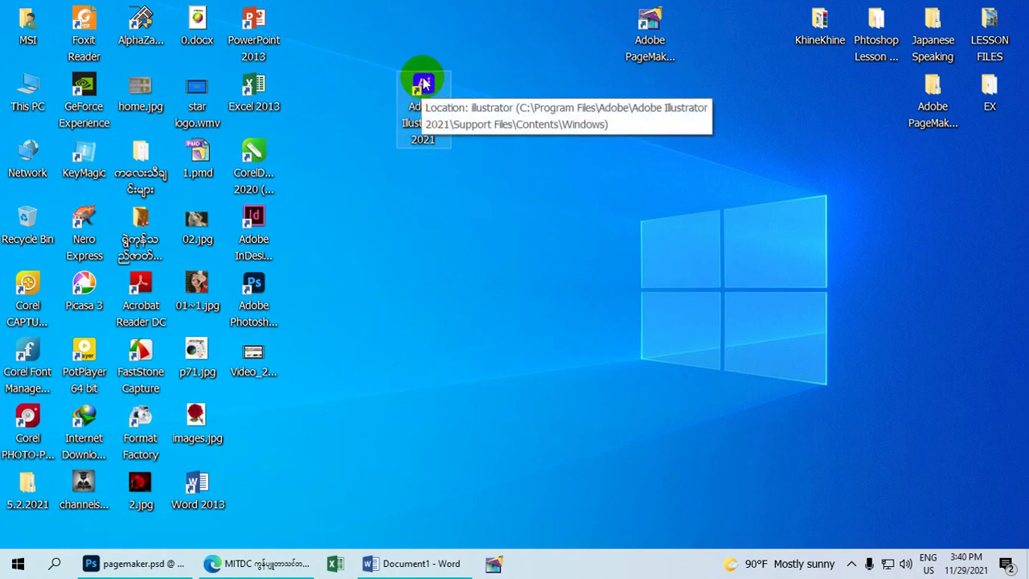
right_click(422, 82)
left_click(412, 143)
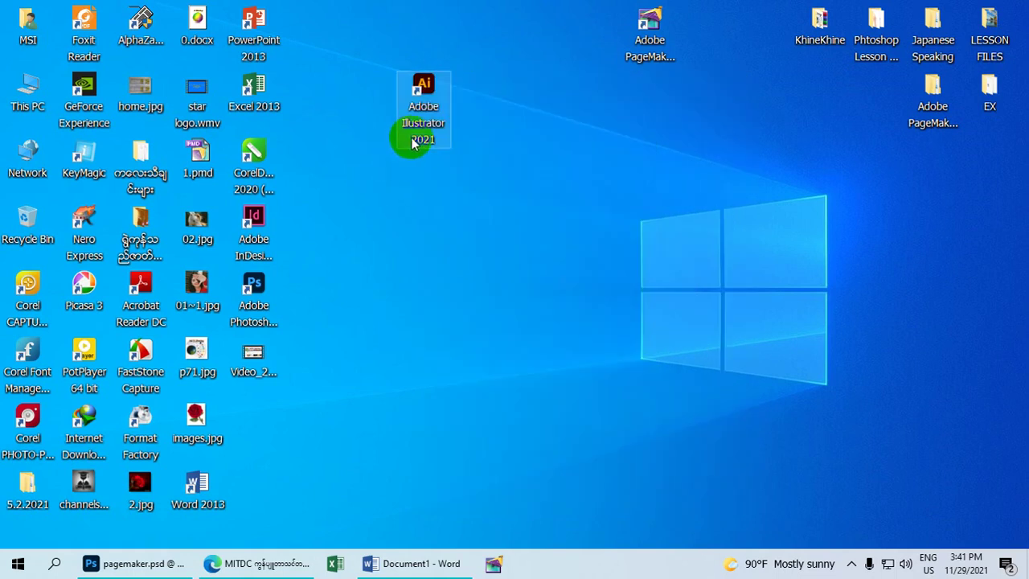
Step: Launch Adobe Illustrator 2021 from its desktop shortcut and open the File menu
double_click(425, 86)
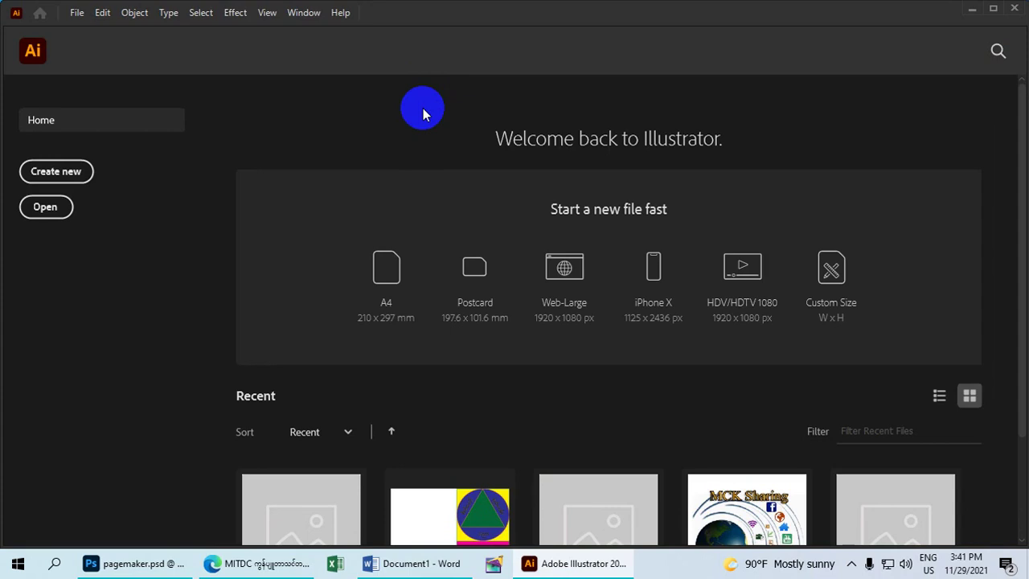
left_click(79, 14)
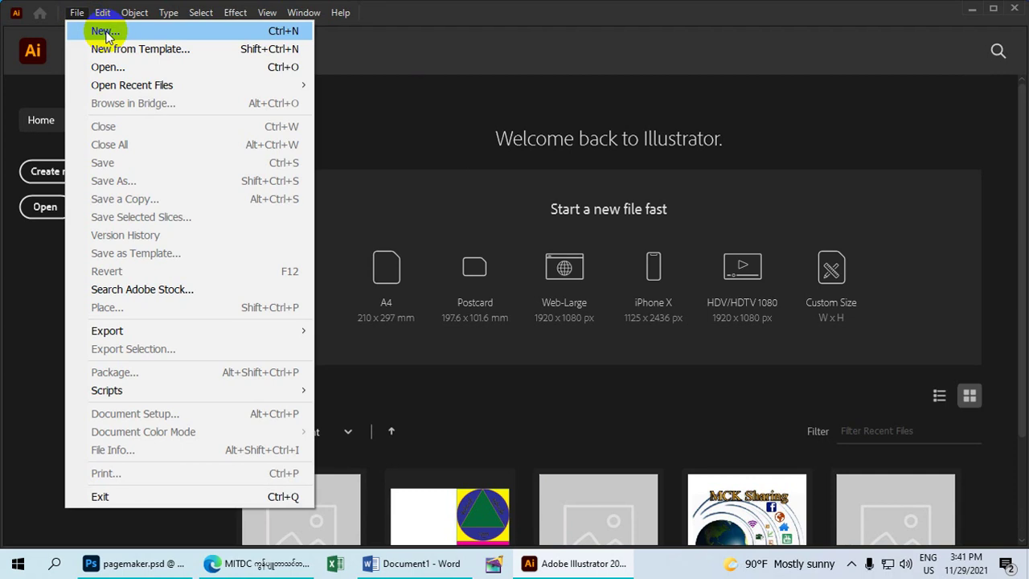
Step: Start a new document with the Print A4 preset (595.28 × 841.89 pt), after previewing Legal and A3
left_click(106, 32)
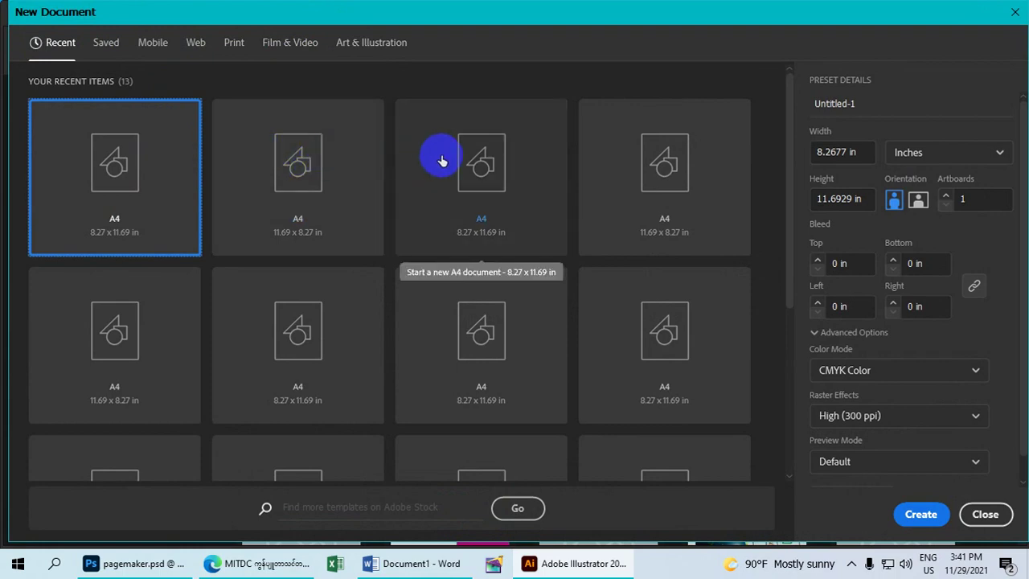
left_click(236, 48)
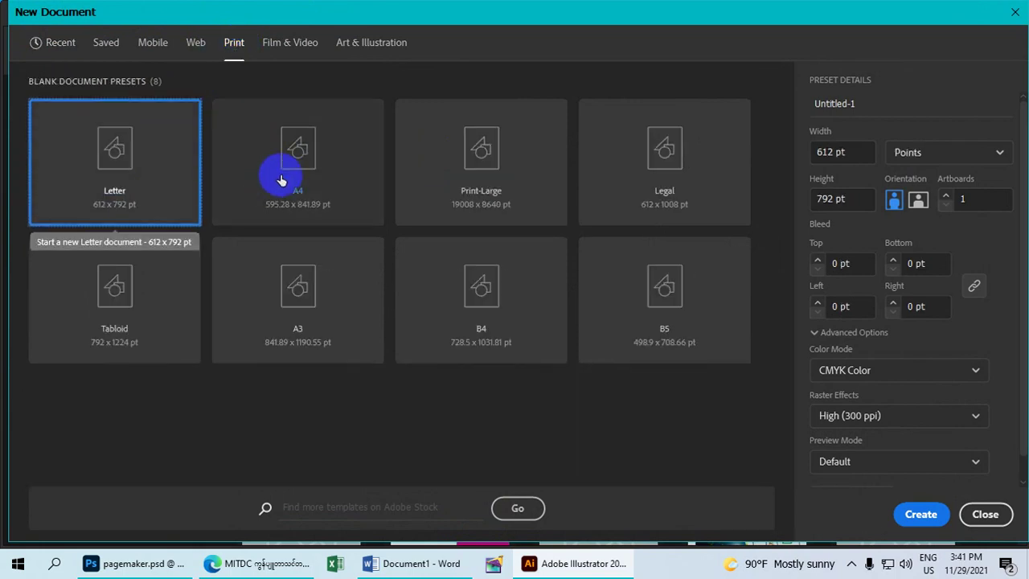
left_click(337, 181)
left_click(631, 197)
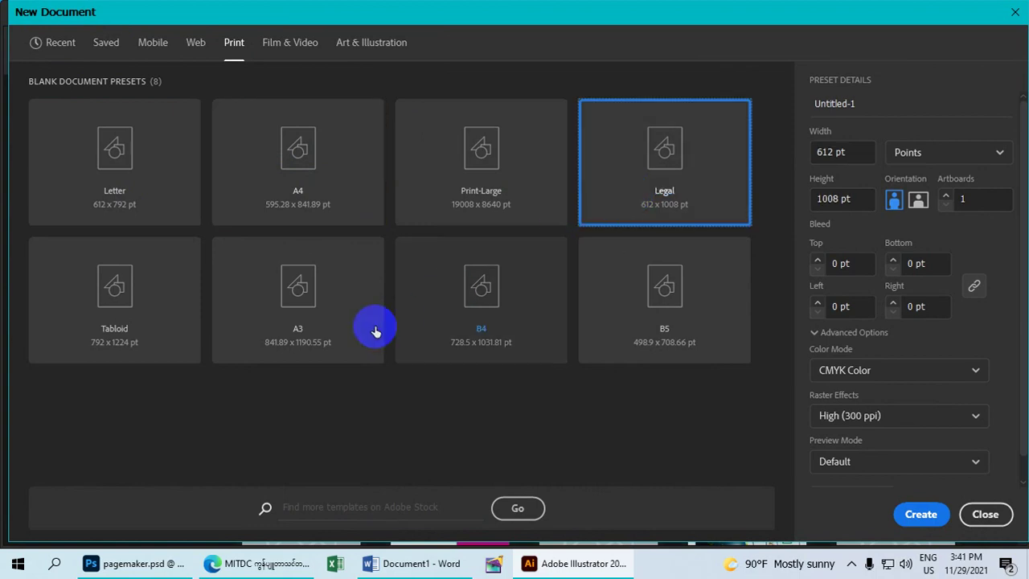
left_click(342, 322)
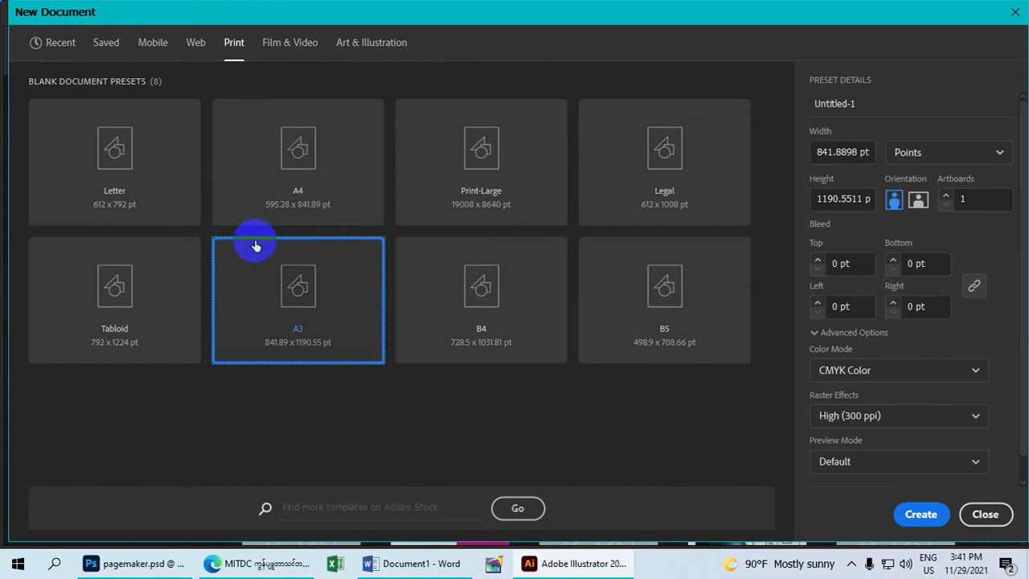
left_click(305, 200)
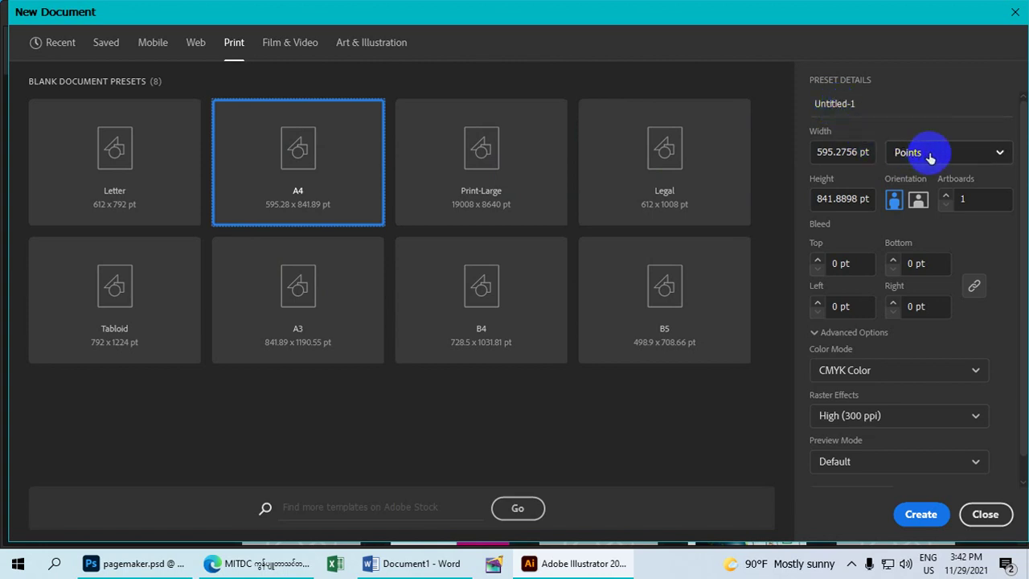
Step: Switch the document units from Points to Inches, leaving Artboards at 1
left_click(1001, 155)
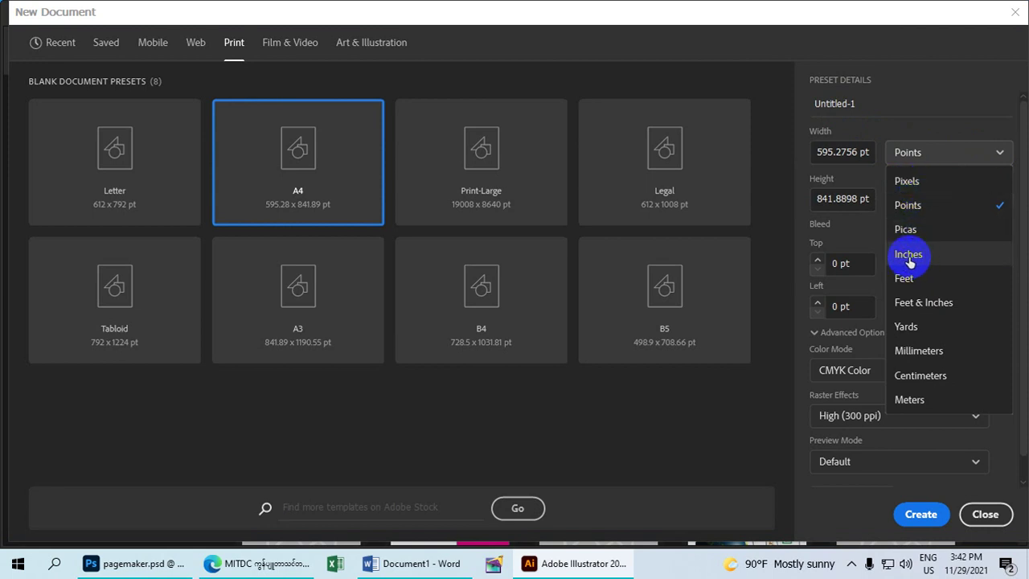
left_click(908, 255)
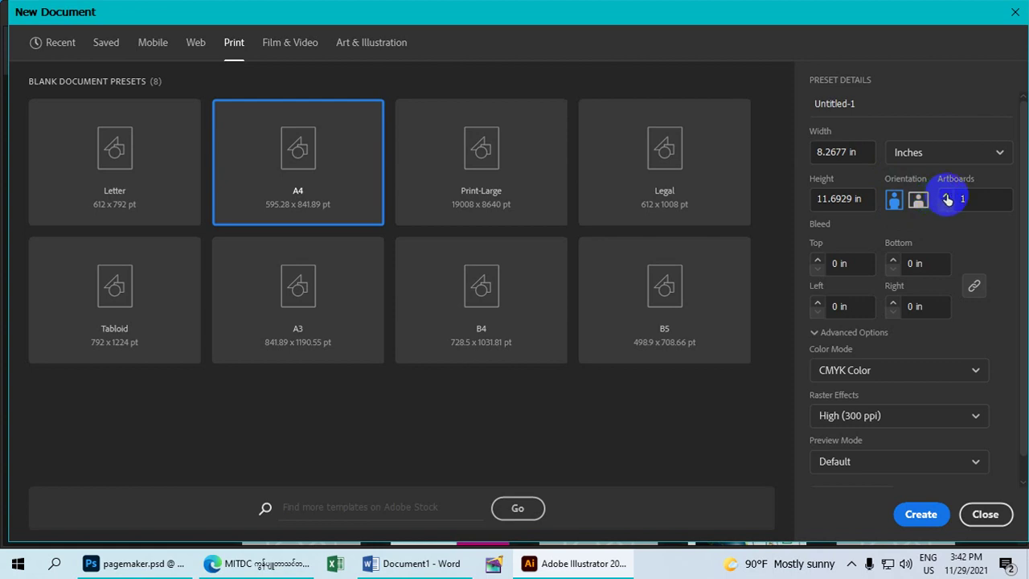
left_click(946, 195)
left_click(946, 195)
left_click(945, 207)
left_click(946, 208)
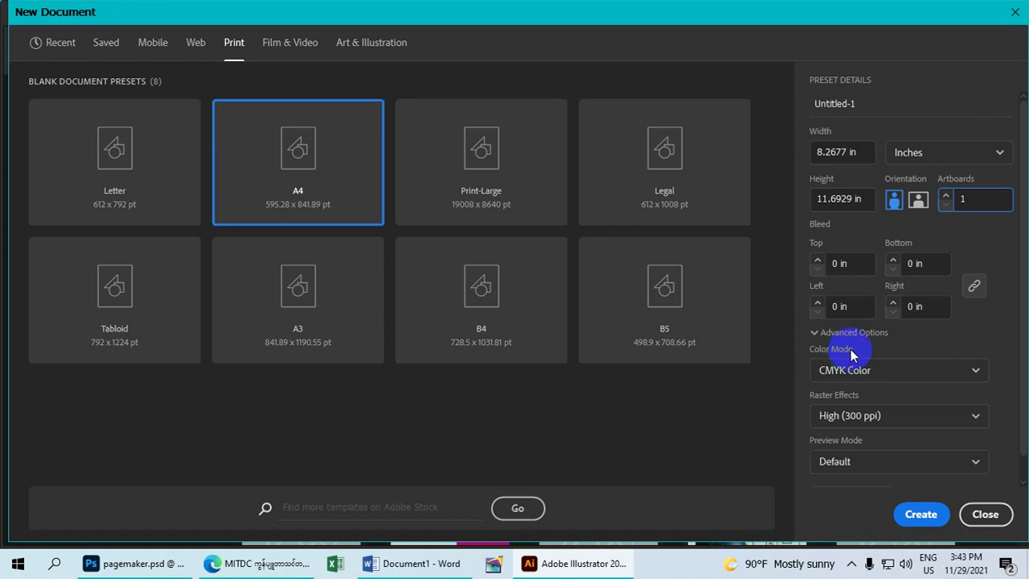
left_click(977, 372)
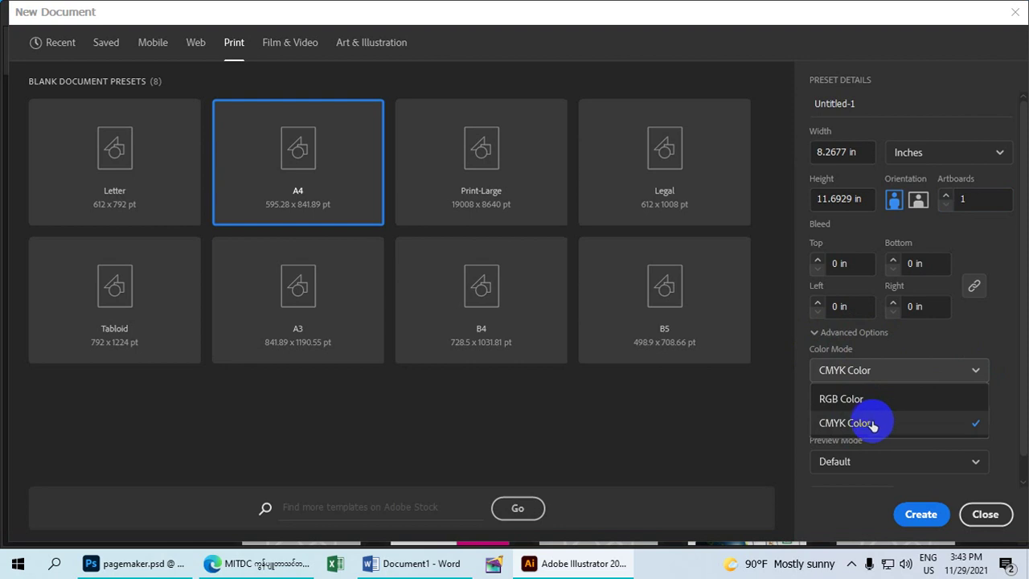
left_click(882, 423)
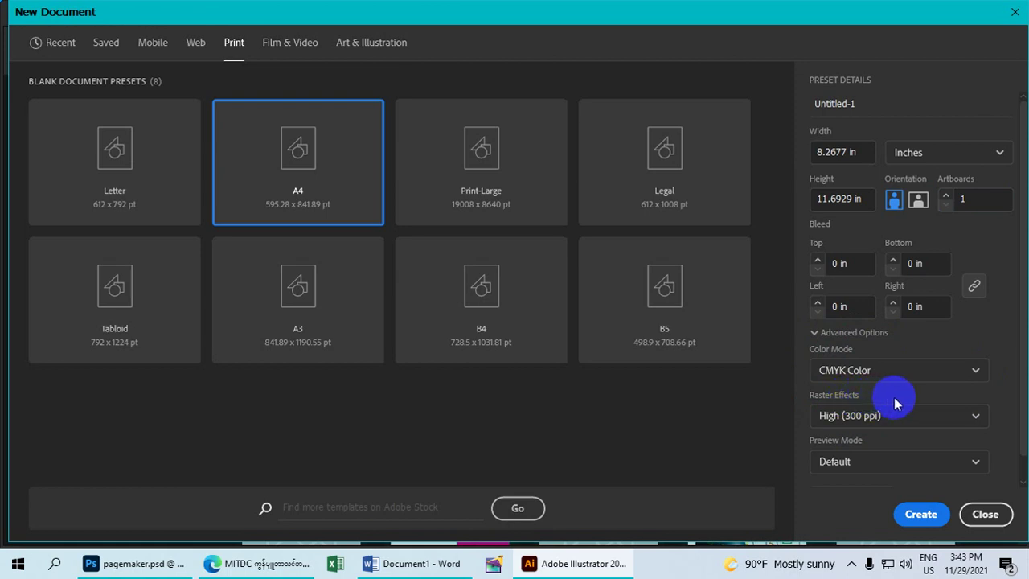
left_click(978, 418)
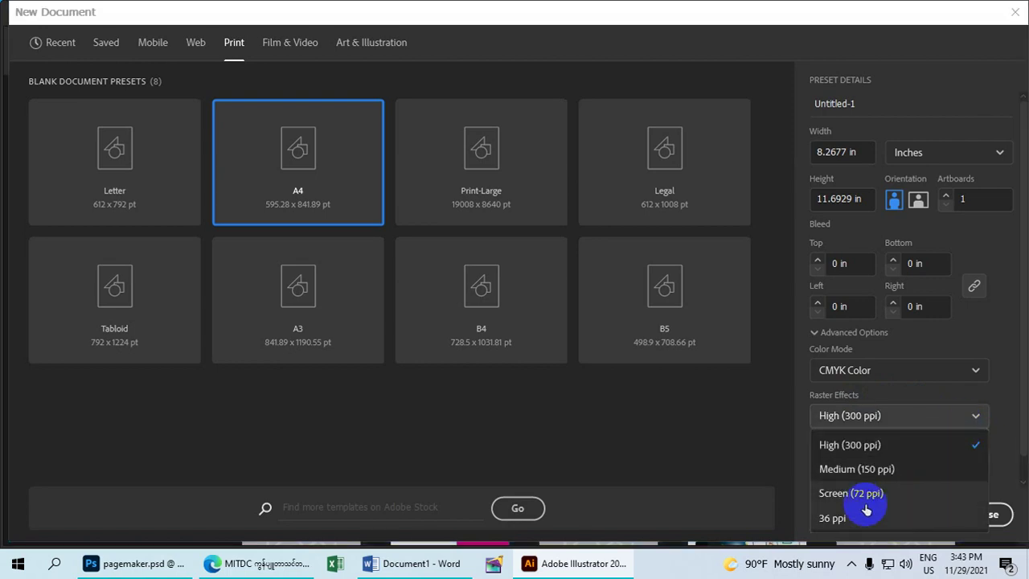
left_click(842, 472)
left_click(970, 416)
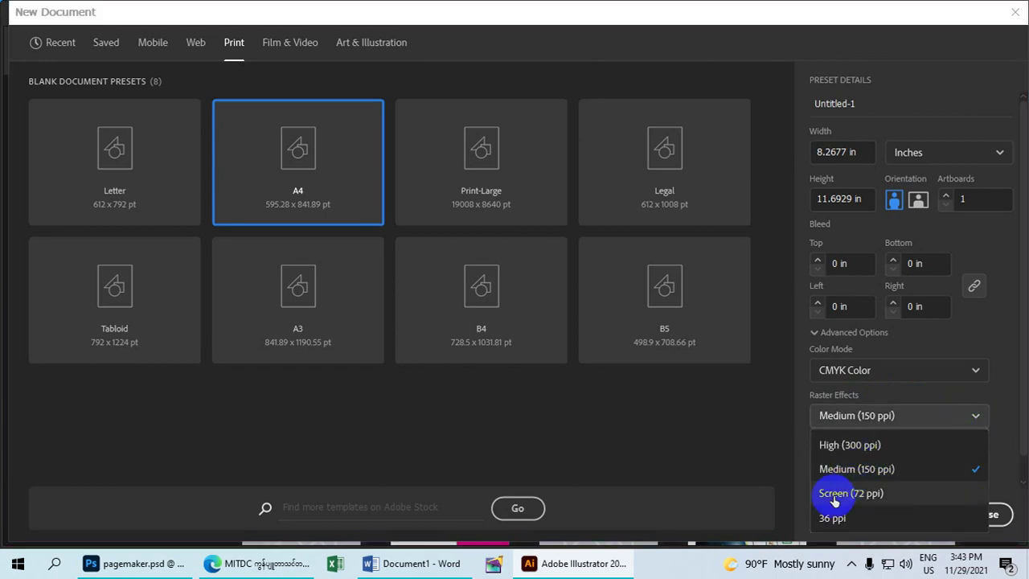
left_click(977, 415)
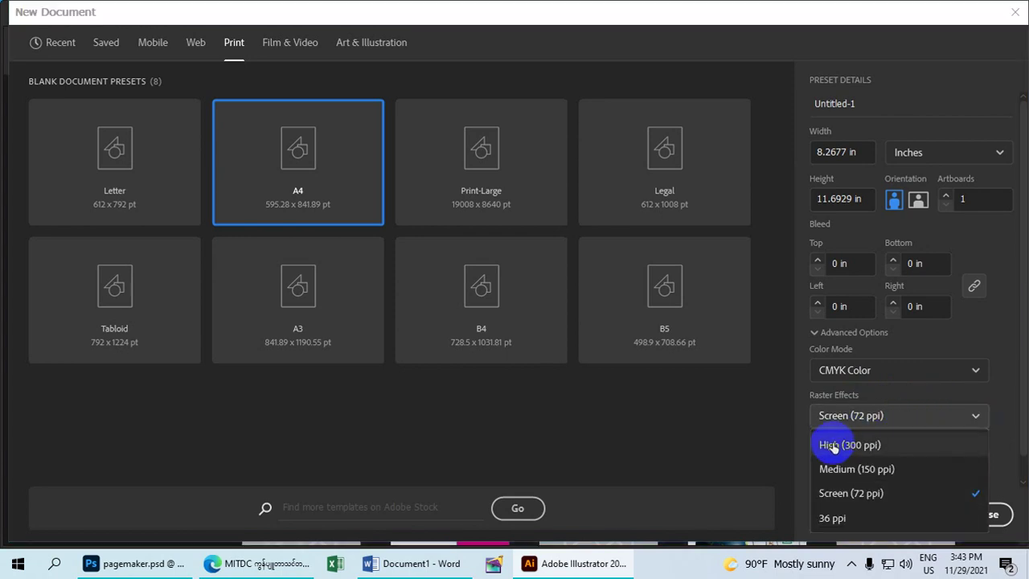
left_click(828, 447)
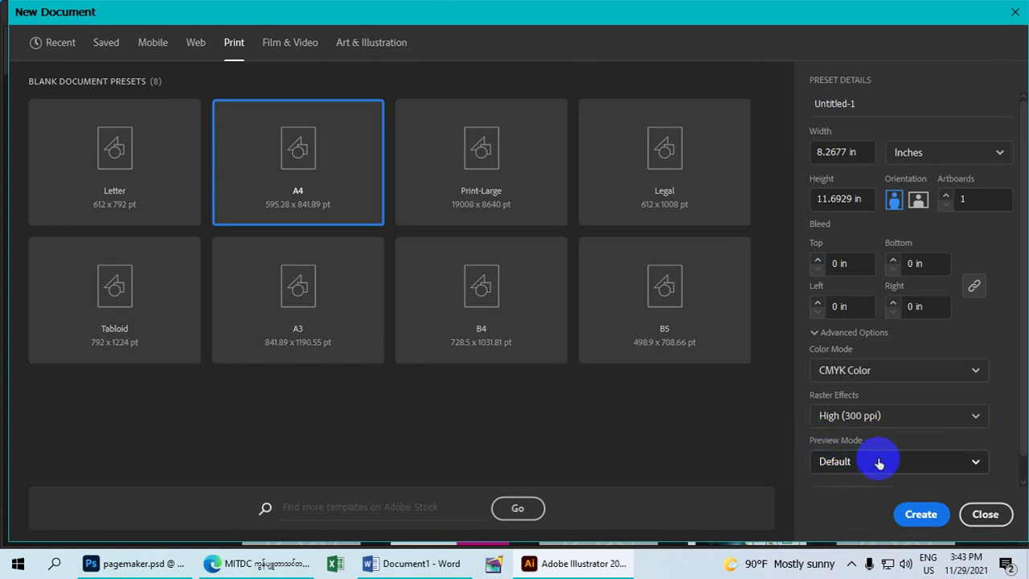
left_click(903, 459)
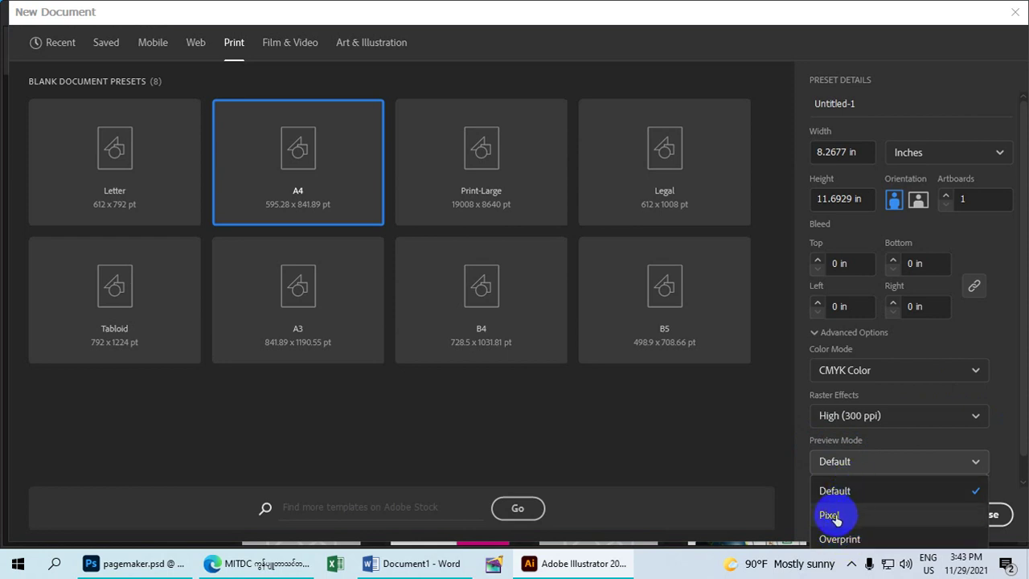
left_click(835, 517)
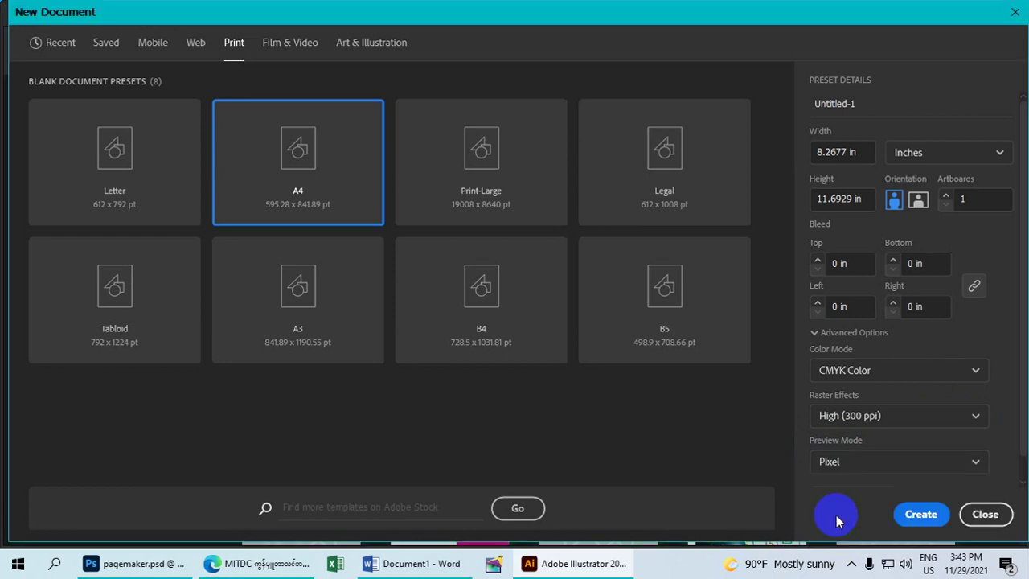
left_click(865, 461)
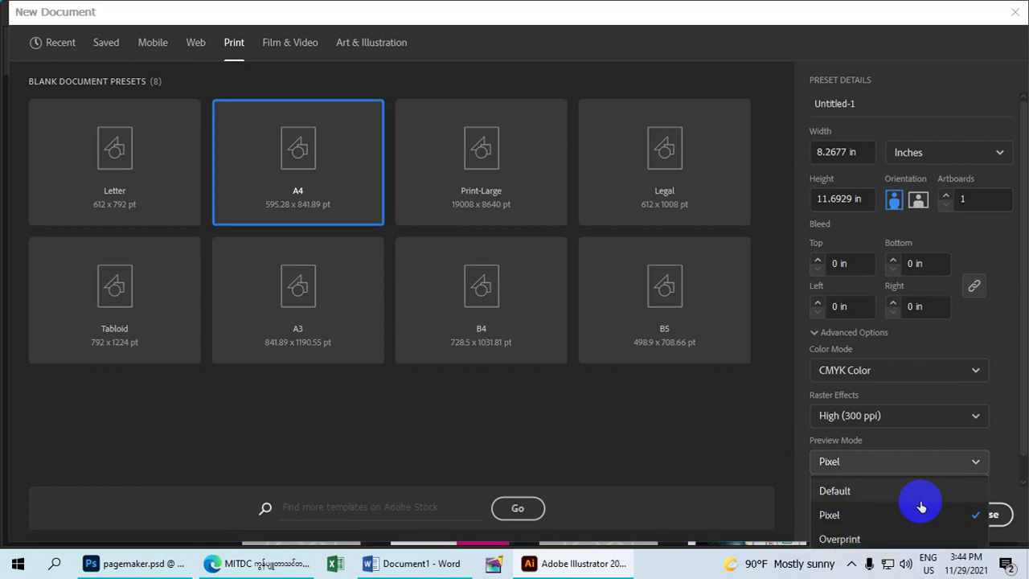
left_click(875, 489)
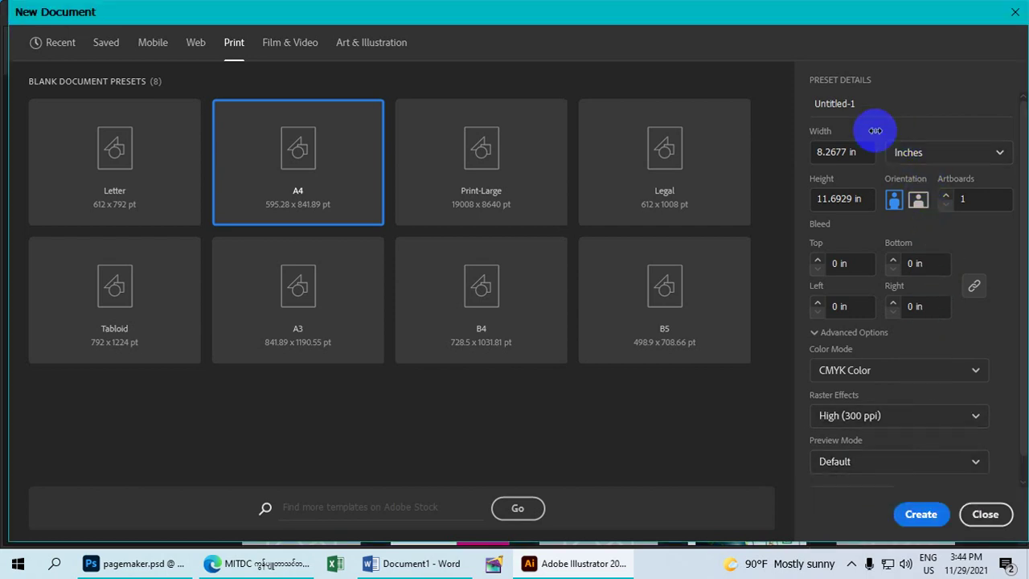
Step: Create the Untitled-1 A4 document, pan the artboard and move the Tools panel up-left
left_click(923, 521)
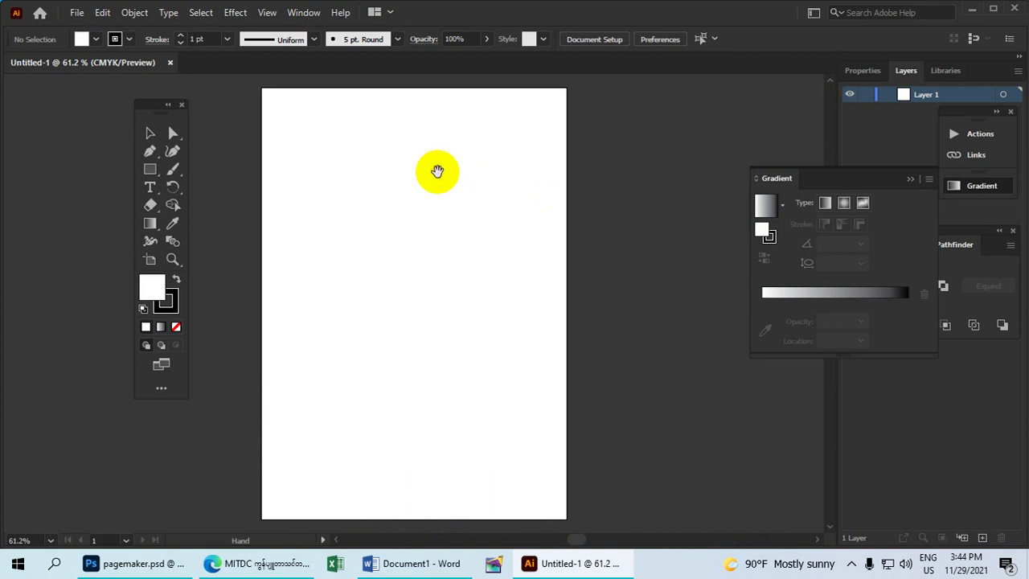
mouse_move(439, 142)
left_mouse_down()
mouse_move(434, 298)
mouse_move(462, 92)
left_mouse_up()
mouse_move(455, 249)
left_mouse_down()
mouse_move(338, 249)
mouse_move(581, 249)
mouse_move(397, 244)
mouse_move(563, 248)
mouse_move(466, 304)
mouse_move(538, 226)
mouse_move(506, 340)
mouse_move(501, 271)
mouse_move(498, 299)
mouse_move(437, 259)
left_mouse_up()
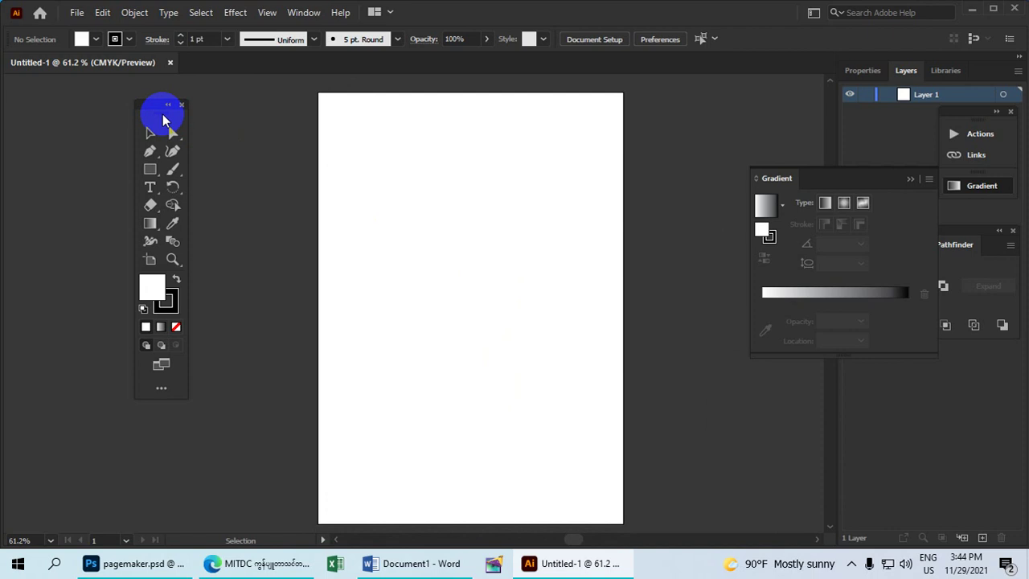
left_click_drag(163, 119, 113, 98)
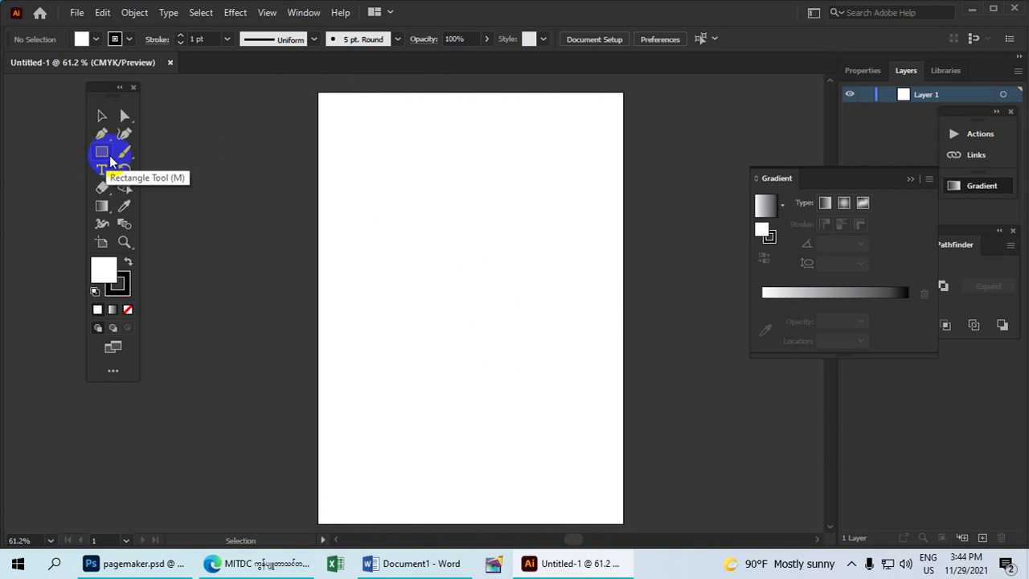
Step: Draw a circle with the Ellipse tool near the artboard top, undoing a stray oval first
left_click(112, 160)
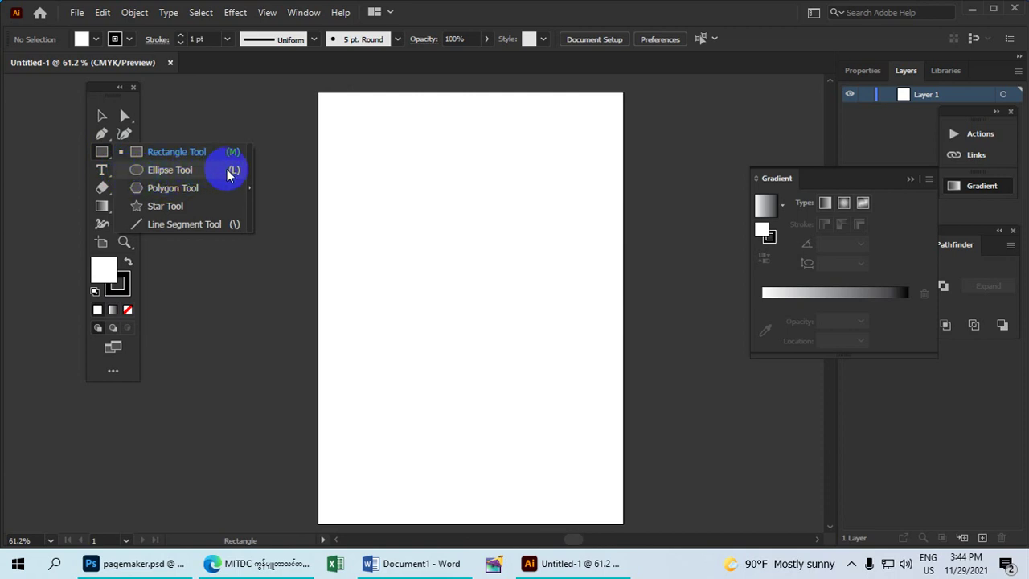
left_click(201, 174)
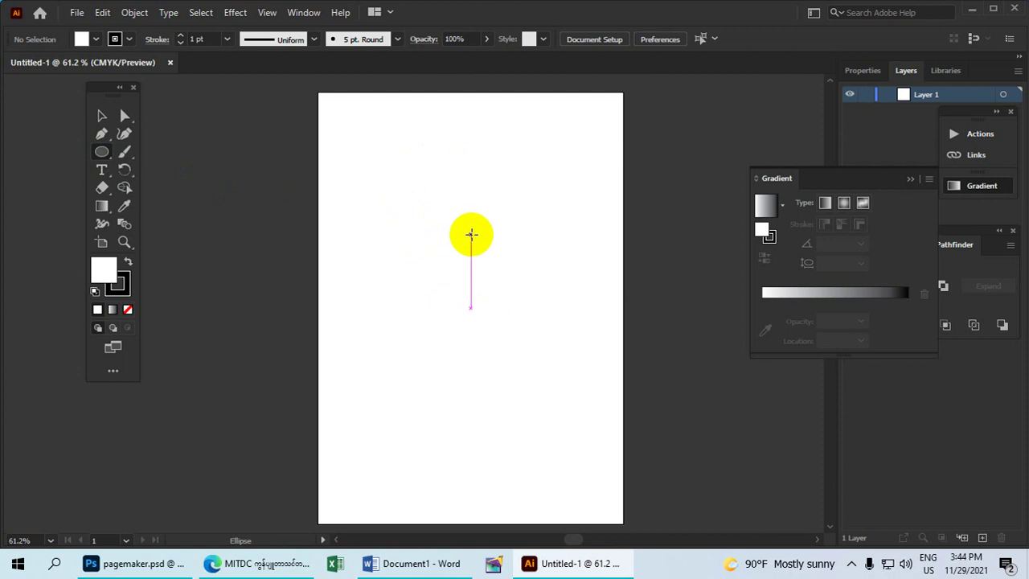
mouse_move(446, 209)
left_mouse_down()
mouse_move(513, 299)
mouse_move(494, 268)
mouse_move(504, 297)
left_mouse_up()
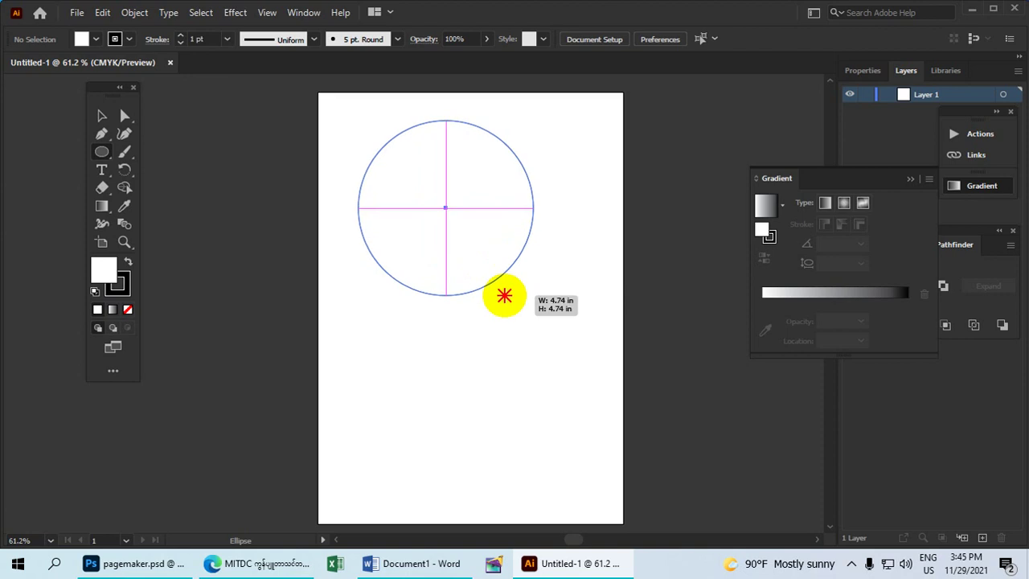
left_click_drag(504, 297, 504, 297)
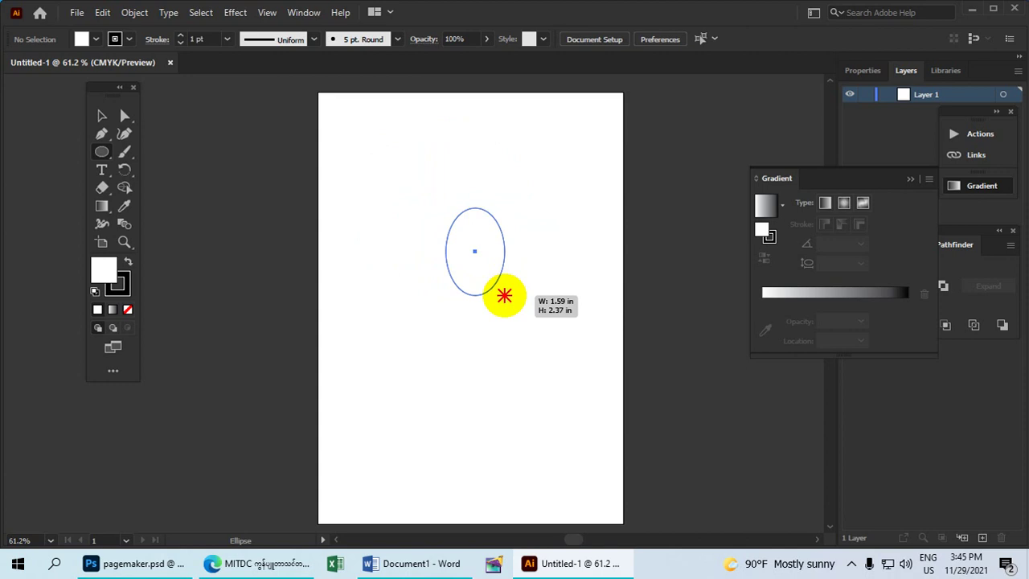
left_click_drag(504, 297, 505, 297)
key("ctrl+z")
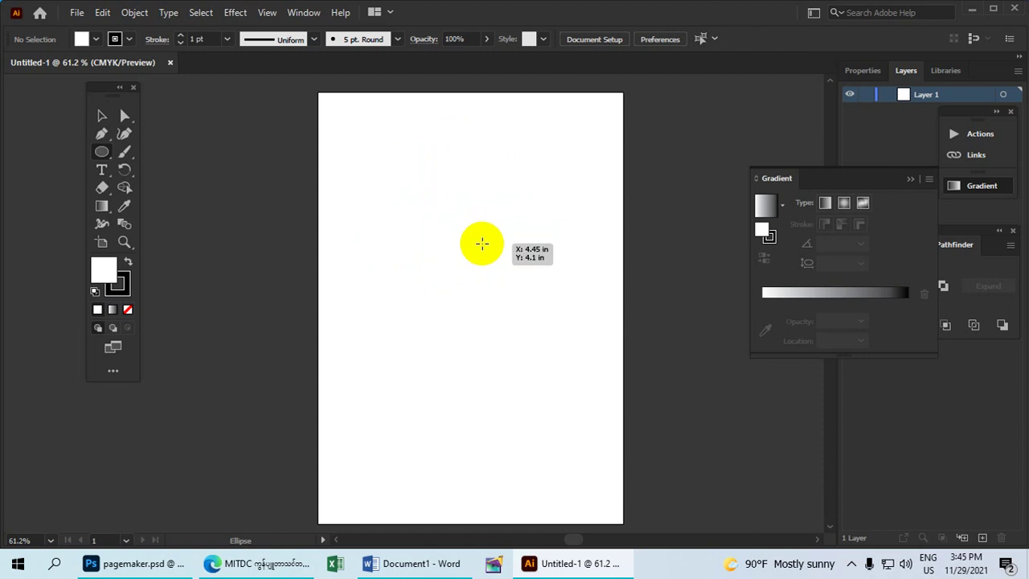
mouse_move(470, 212)
left_mouse_down()
mouse_move(542, 329)
mouse_move(517, 283)
left_mouse_up()
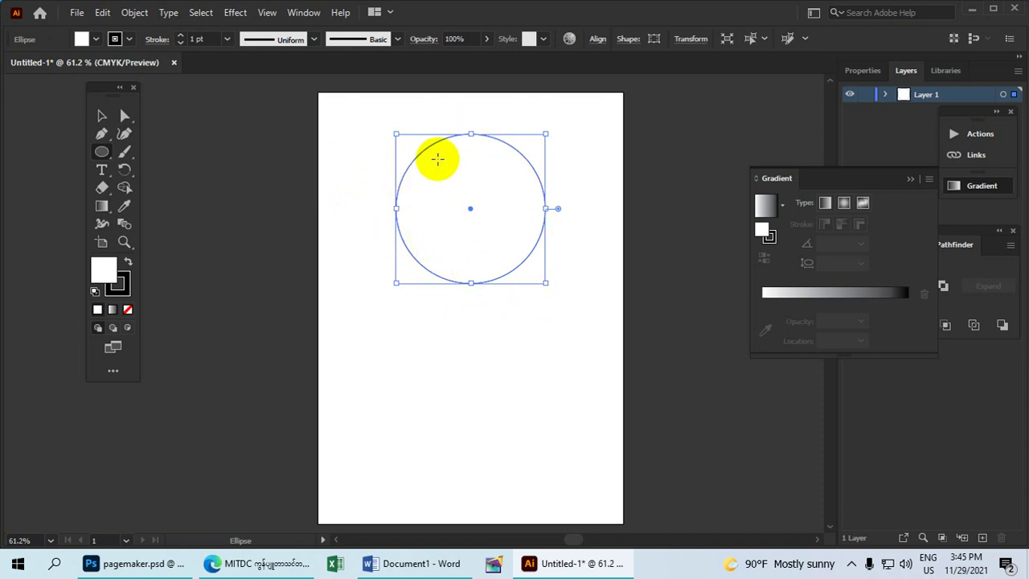
Step: Select the circle and set its stroke to Black
left_click(102, 115)
left_click_drag(518, 321, 375, 152)
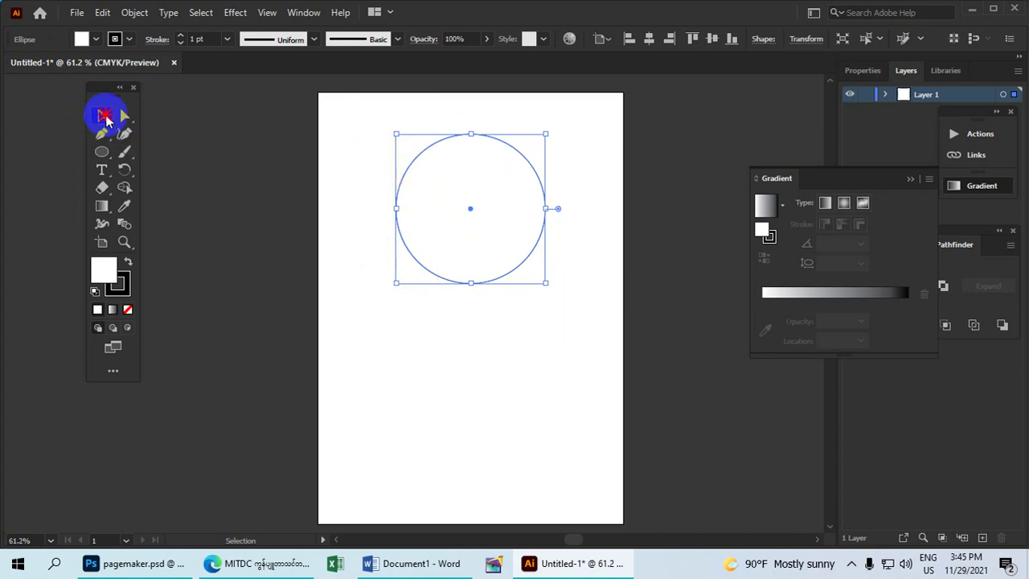
mouse_move(577, 339)
left_mouse_down()
mouse_move(471, 263)
mouse_move(386, 131)
left_mouse_up()
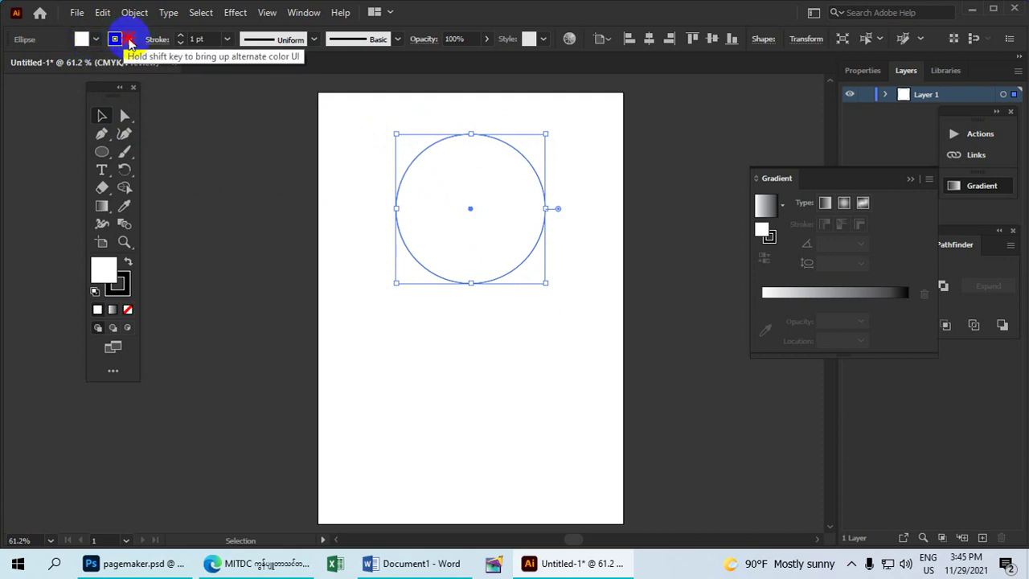
left_click(130, 42)
left_click(44, 66)
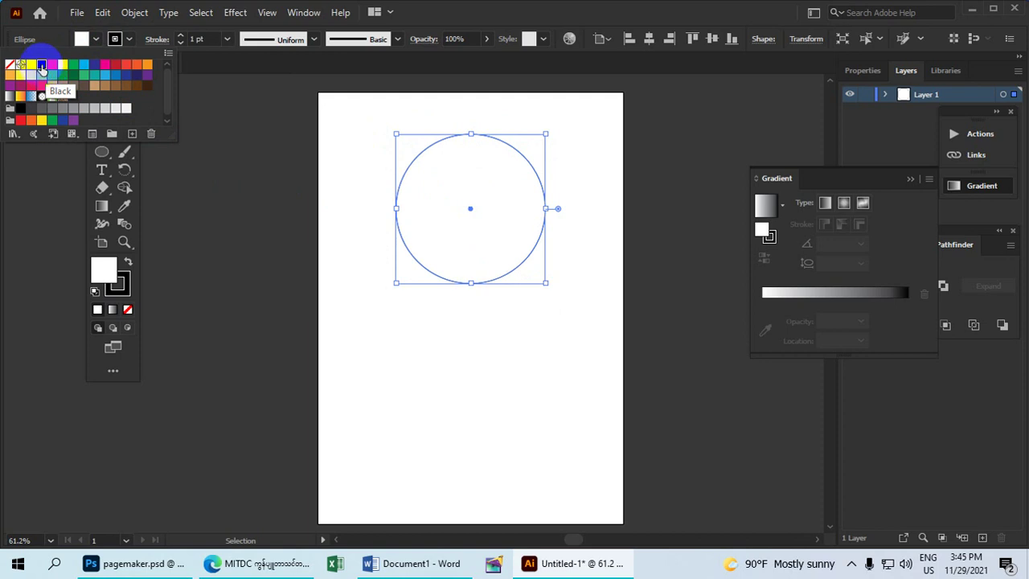
left_click(84, 45)
Step: Fill the circle with CMYK Red, then deselect and reselect it
left_click(83, 42)
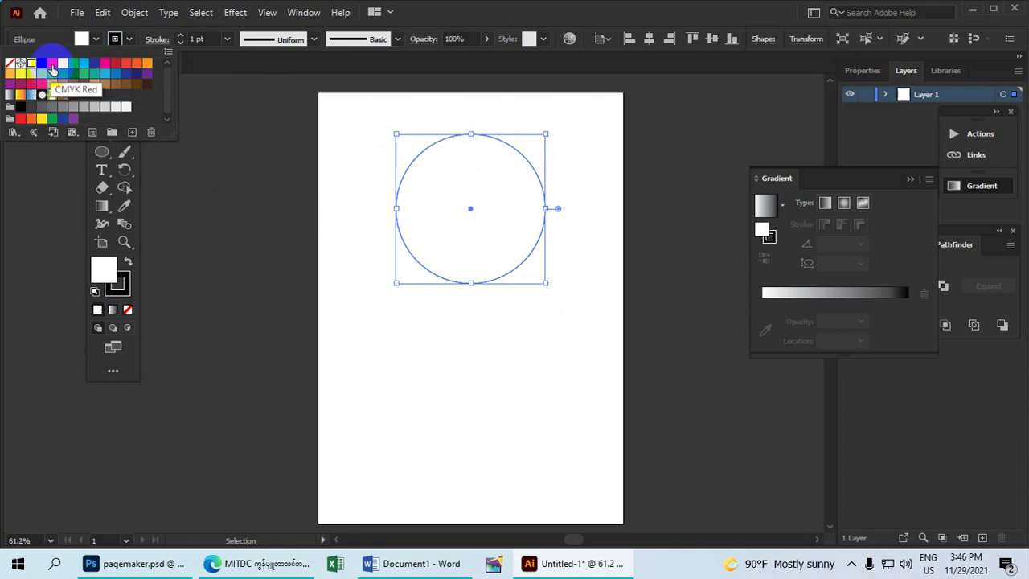
left_click(52, 64)
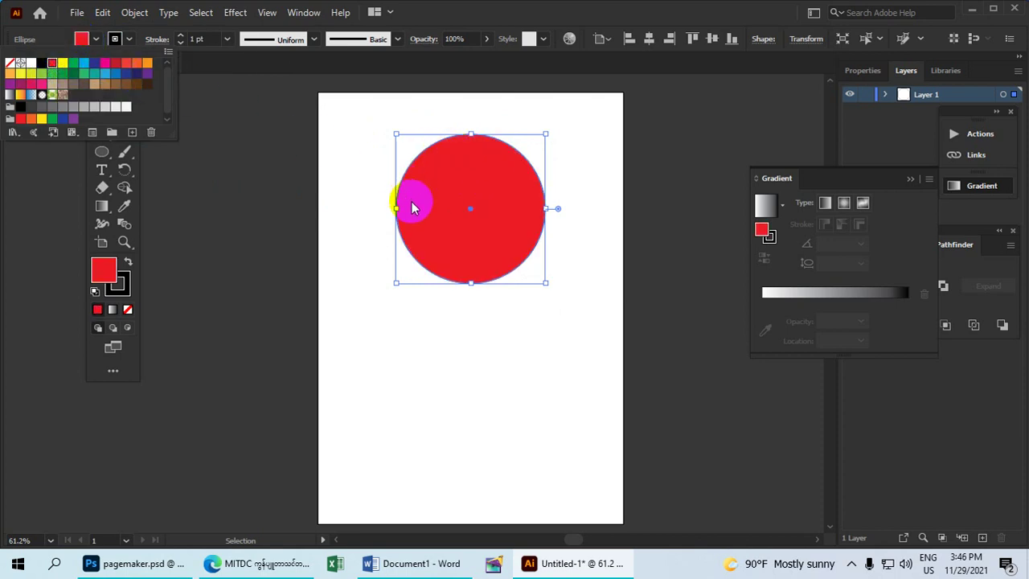
left_click(573, 159)
left_click(576, 162)
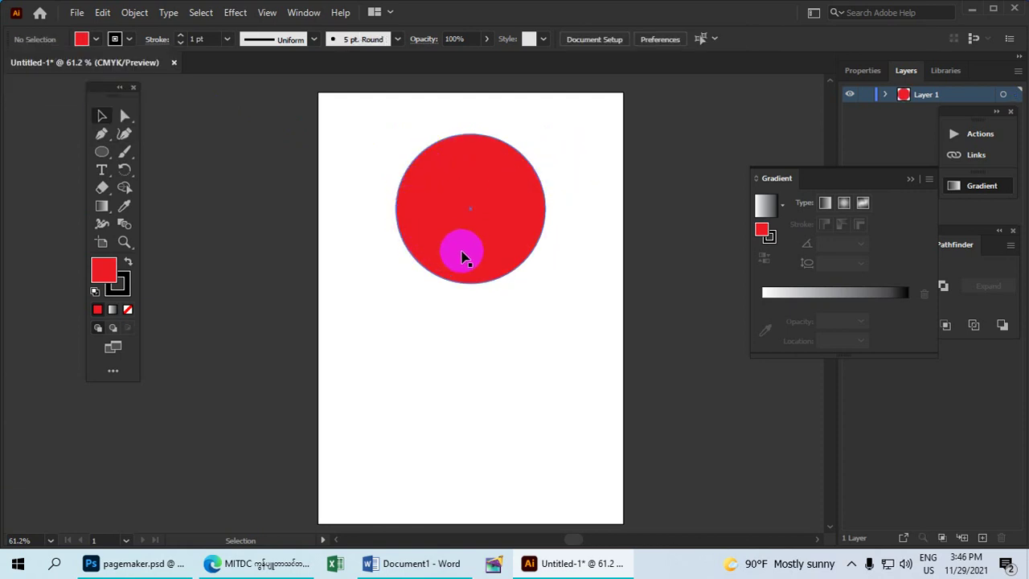
left_click(528, 261)
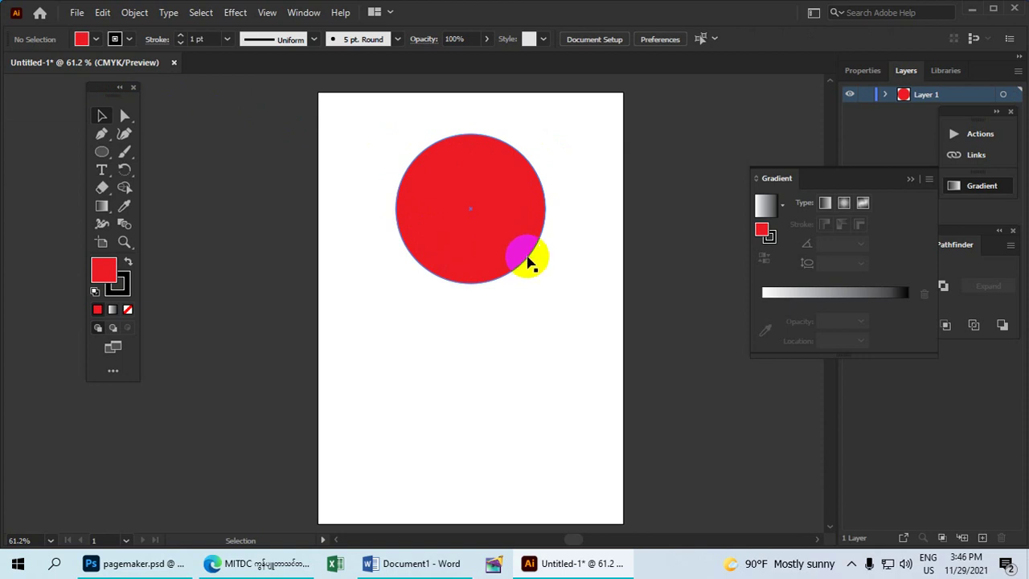
left_click_drag(537, 312, 483, 225)
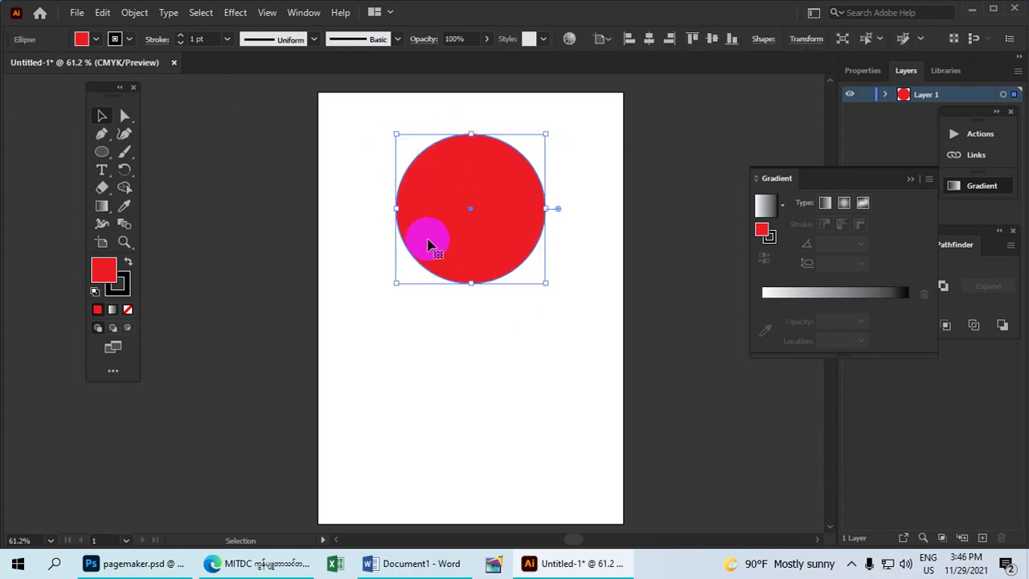
Step: Copy the red circle and Paste in Front to stack a duplicate on it
left_click(103, 13)
left_click(104, 14)
left_click(105, 14)
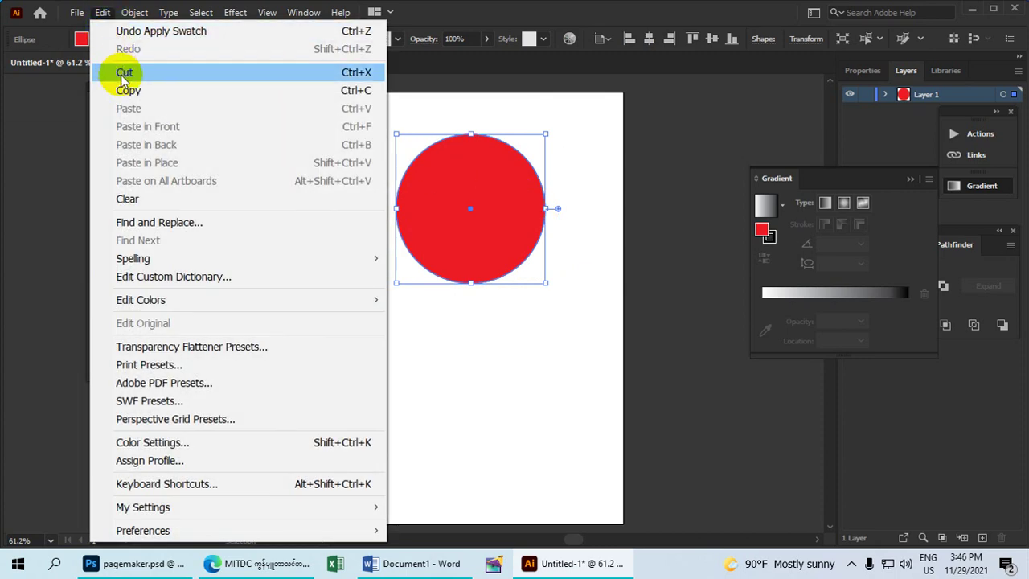
left_click(155, 98)
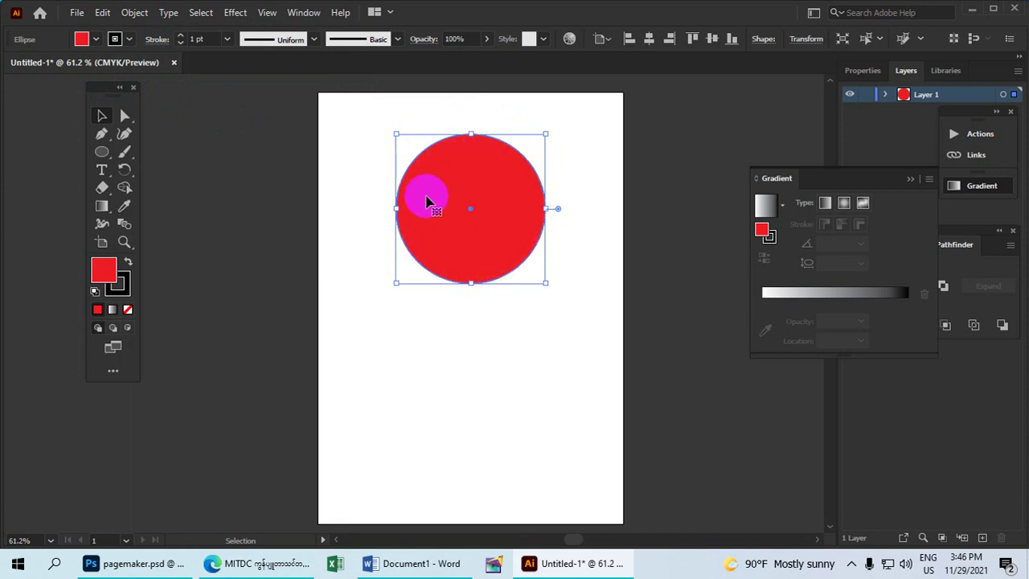
left_click(103, 13)
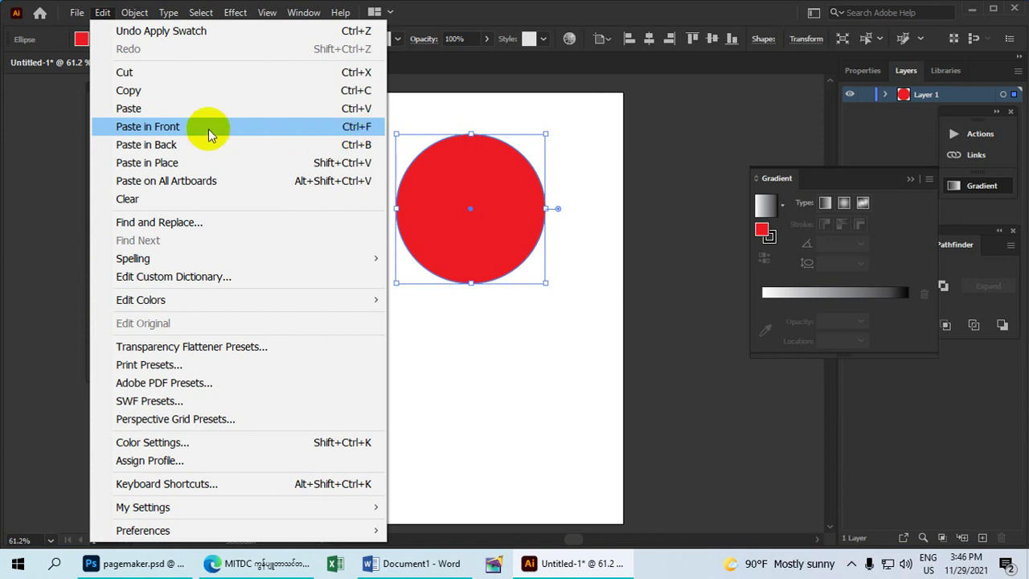
left_click(157, 126)
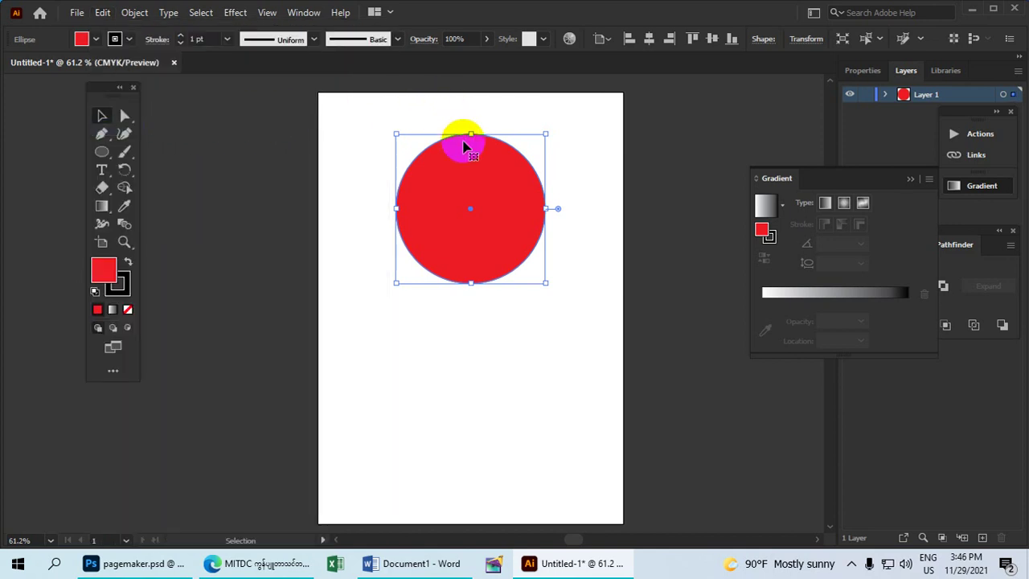
Step: Scale the duplicate around its centre down to 2.78 in across
mouse_move(512, 156)
left_mouse_down()
mouse_move(515, 170)
mouse_move(482, 137)
left_mouse_up()
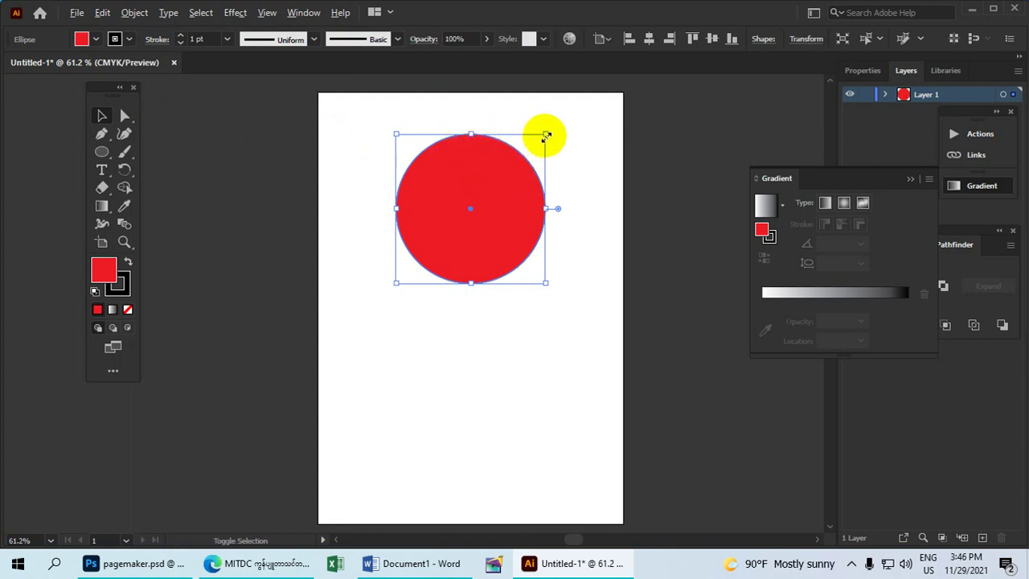
left_click_drag(543, 129, 527, 151)
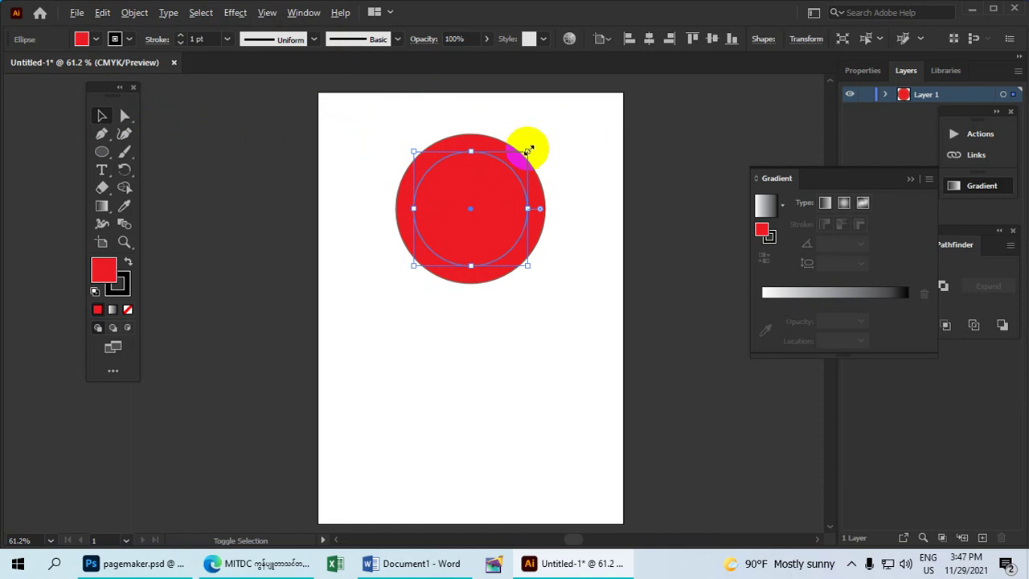
left_click_drag(529, 150, 521, 160)
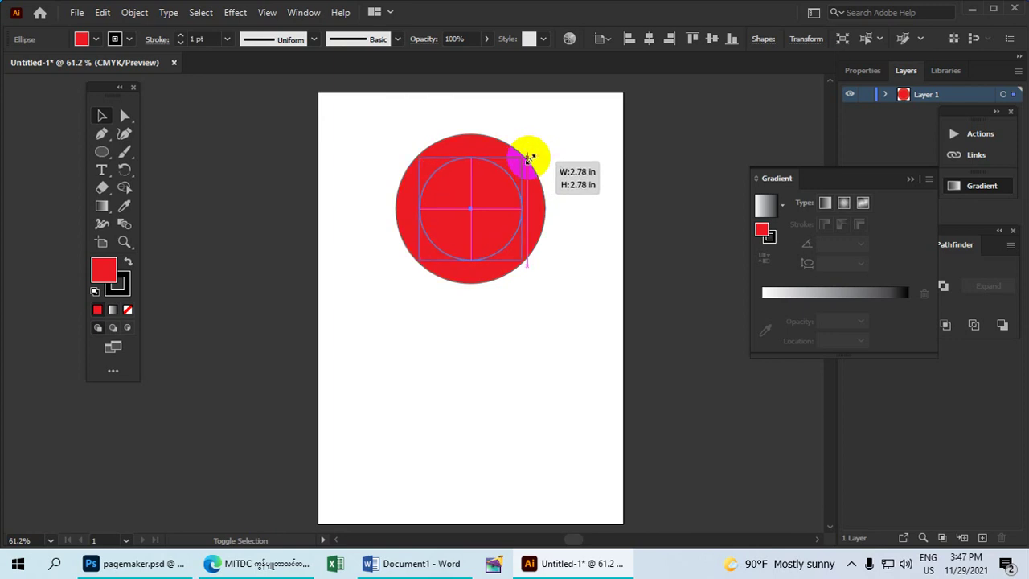
left_click_drag(520, 160, 521, 158)
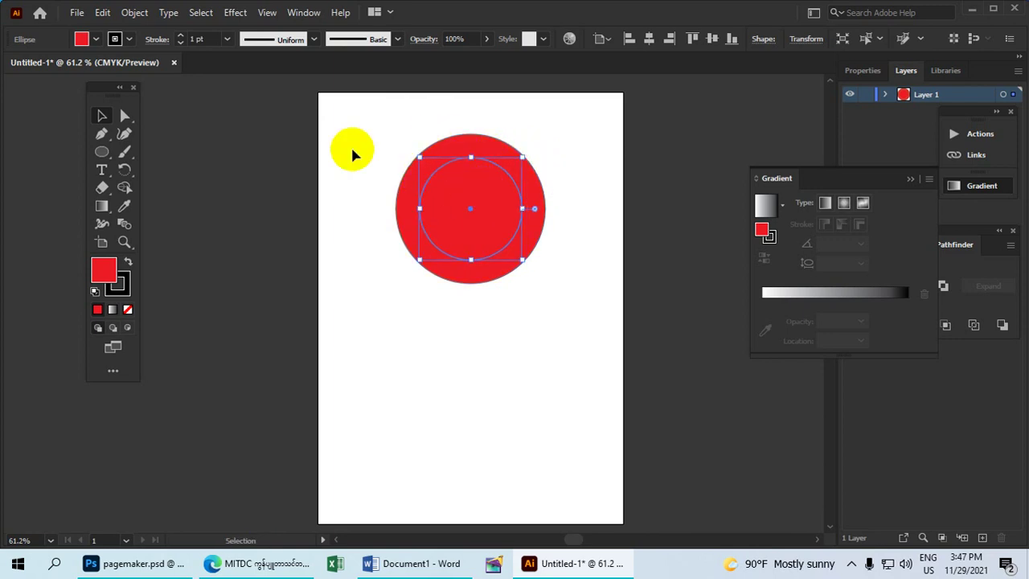
left_click(82, 41)
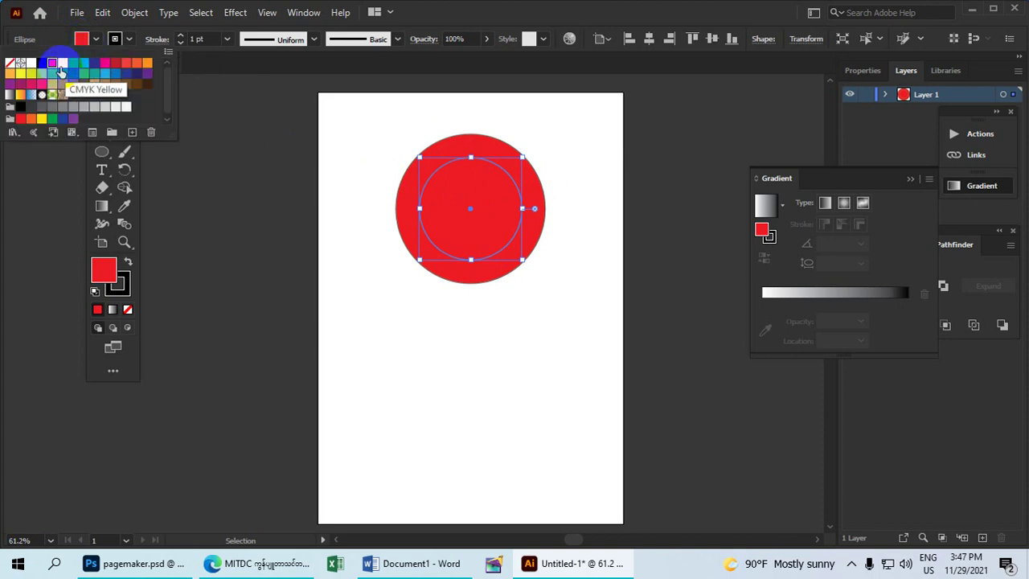
left_click(86, 69)
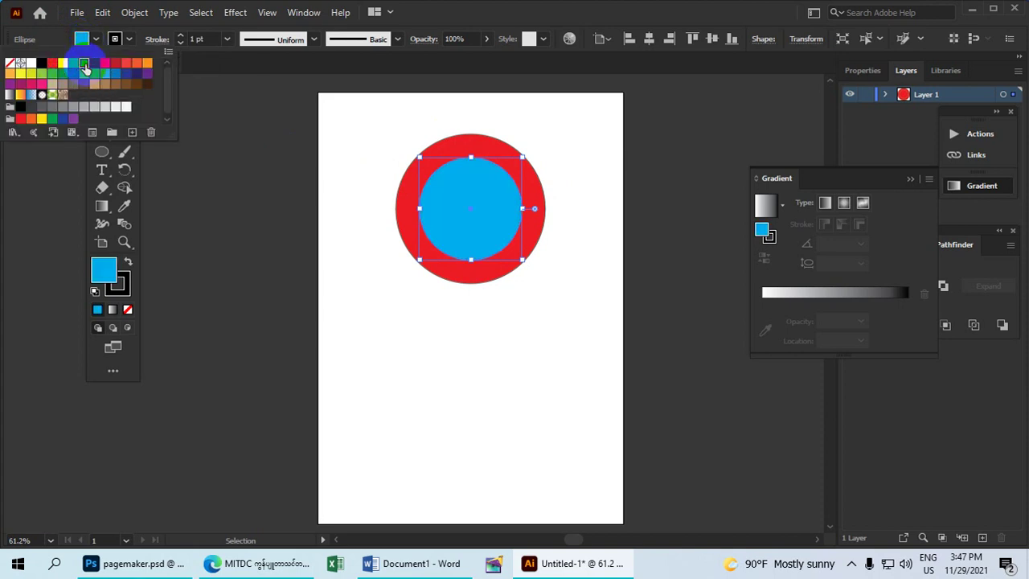
left_click(518, 187)
left_click(574, 172)
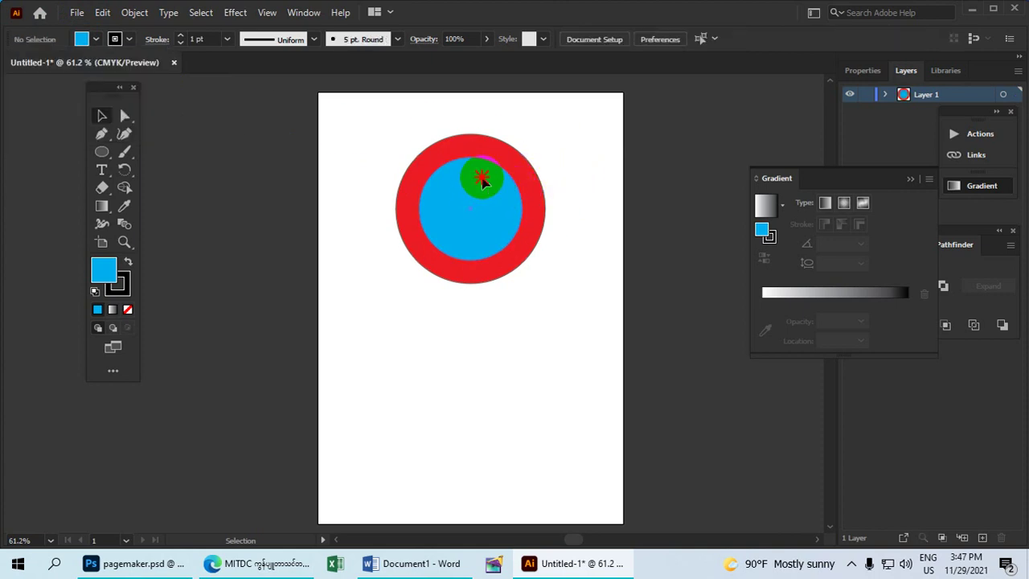
double_click(484, 183)
left_click(590, 166)
left_click(487, 186)
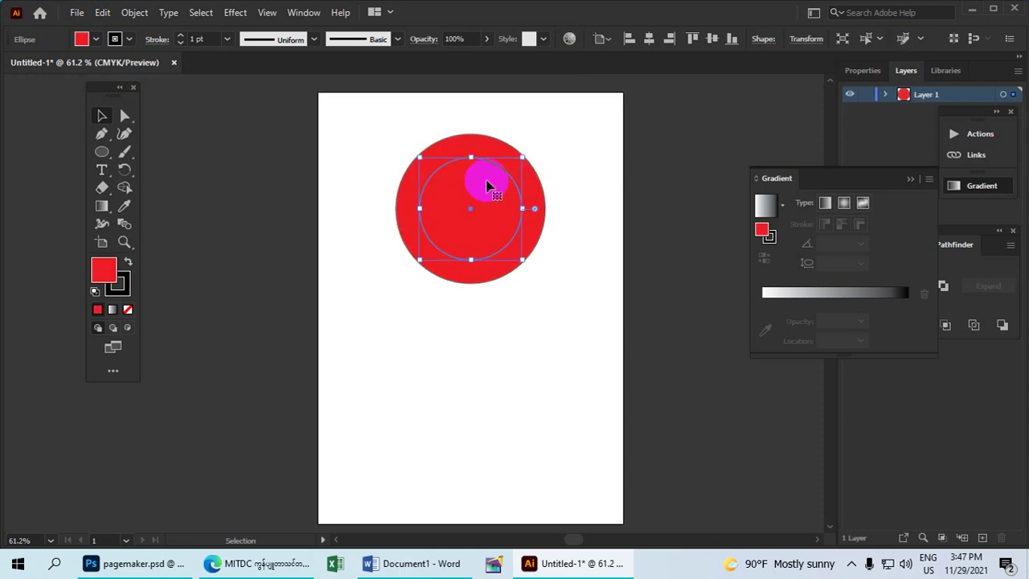
left_click(102, 14)
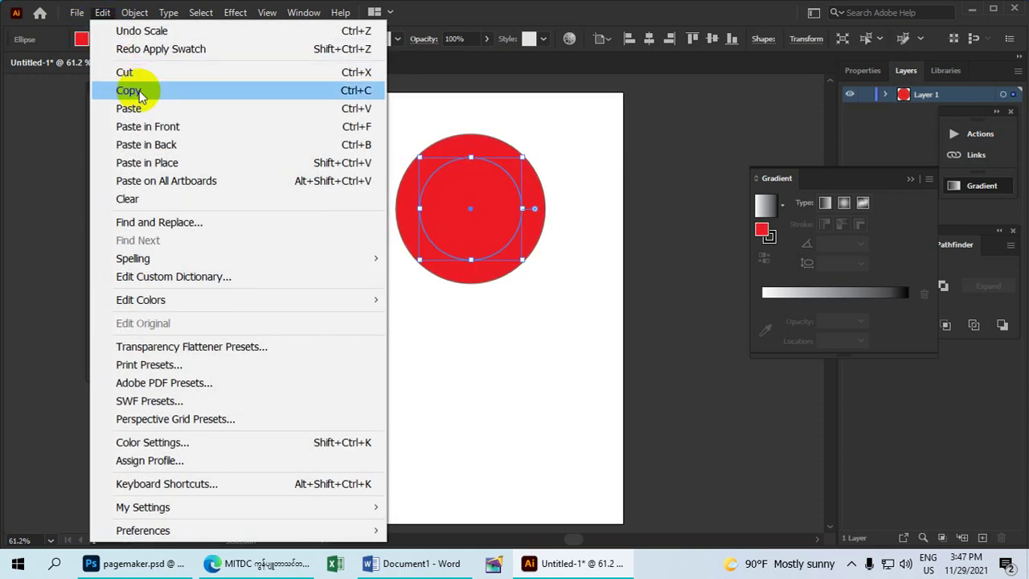
Step: Paste another copy in front of the inner circle and shrink it toward the centre
left_click(129, 90)
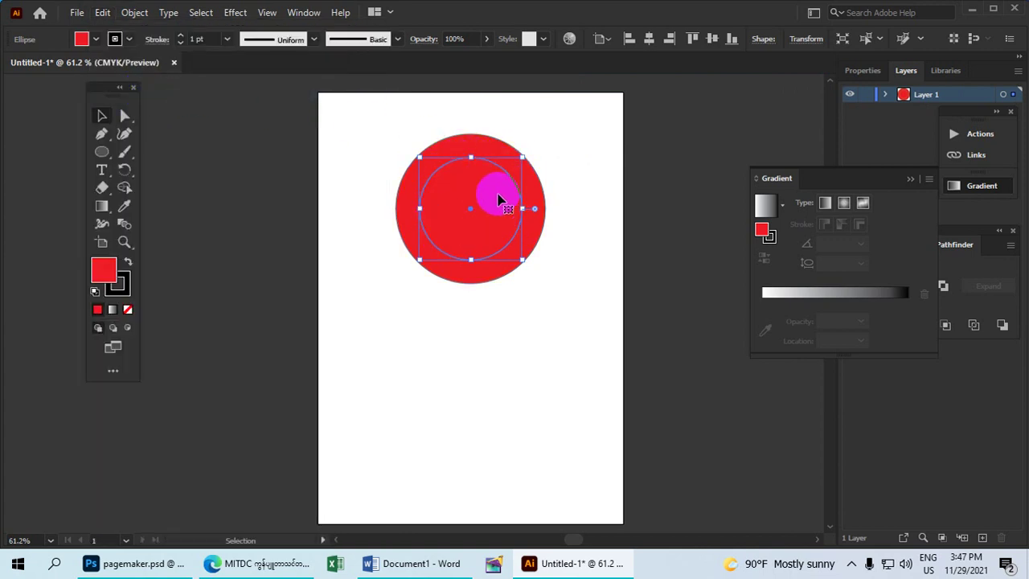
left_click(103, 14)
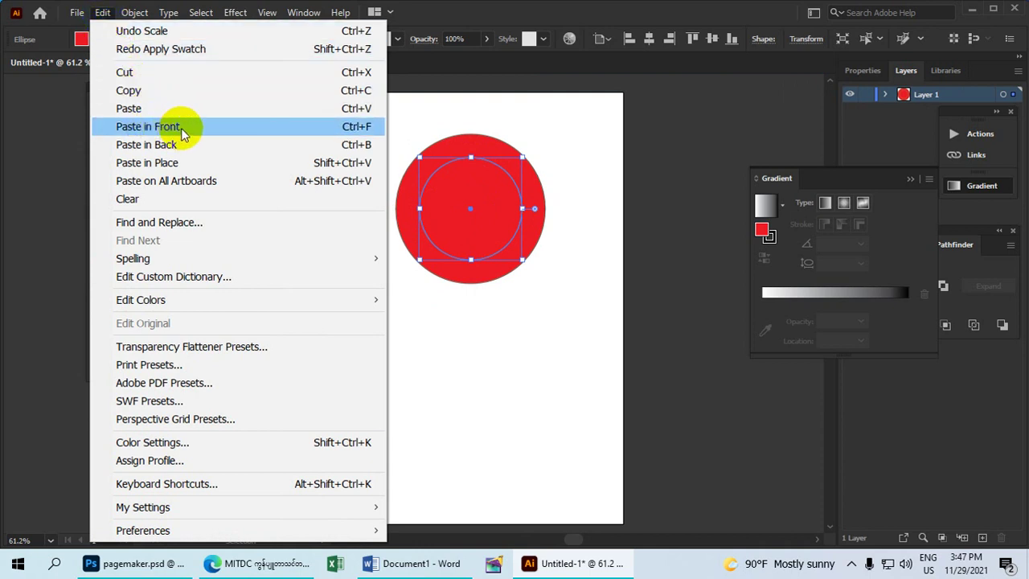
left_click(353, 128)
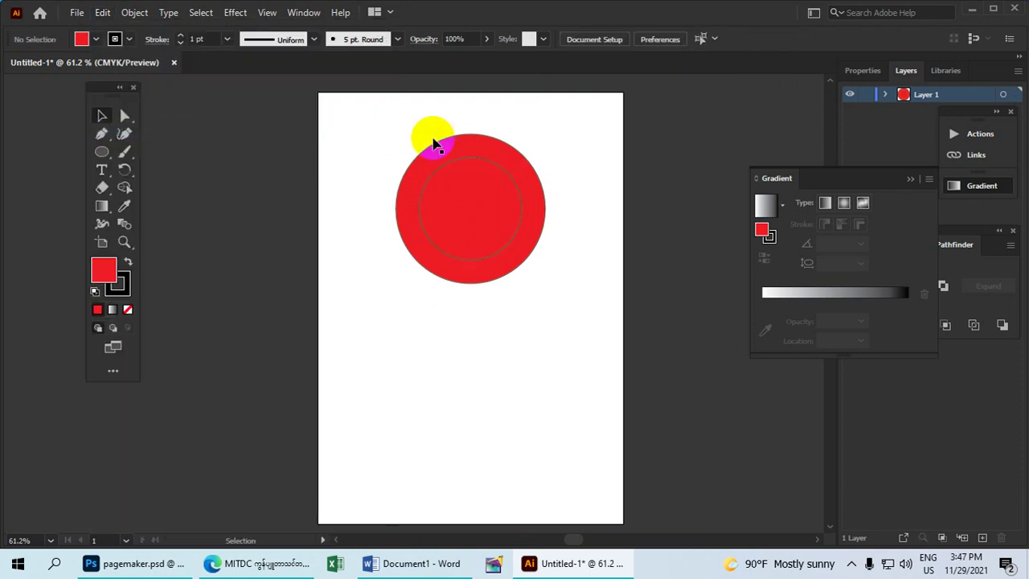
left_click(507, 178)
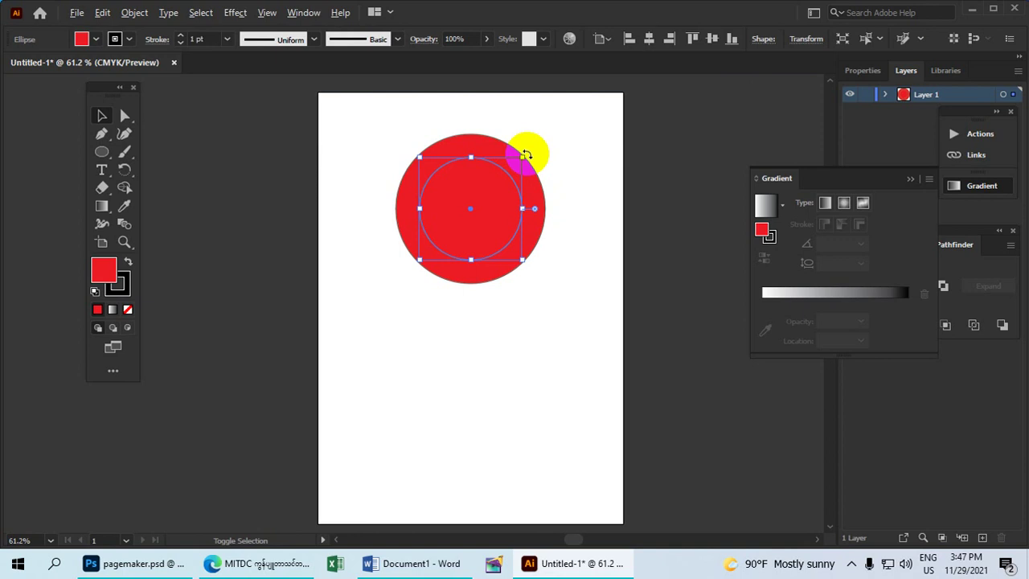
left_click_drag(521, 157, 511, 170)
left_click(566, 140)
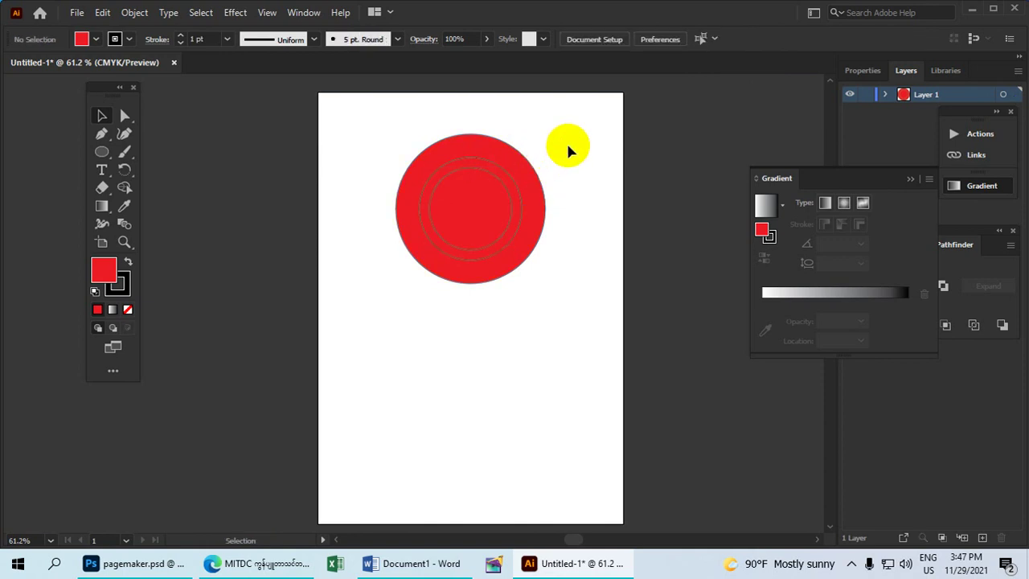
Step: Shrink the innermost circle to 1.82 in, then deselect it and select the middle circle
left_click(499, 172)
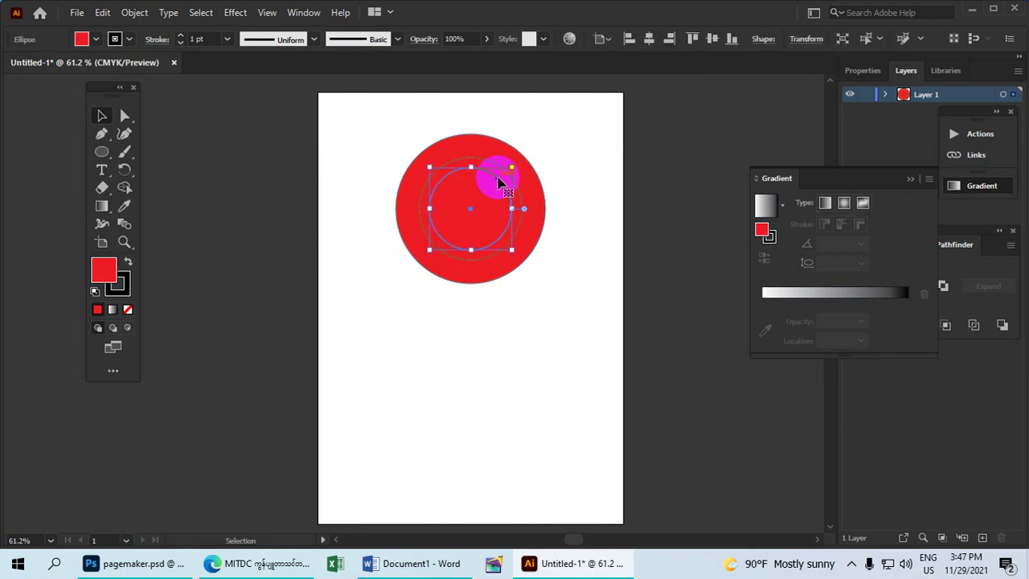
left_click_drag(511, 173, 503, 173)
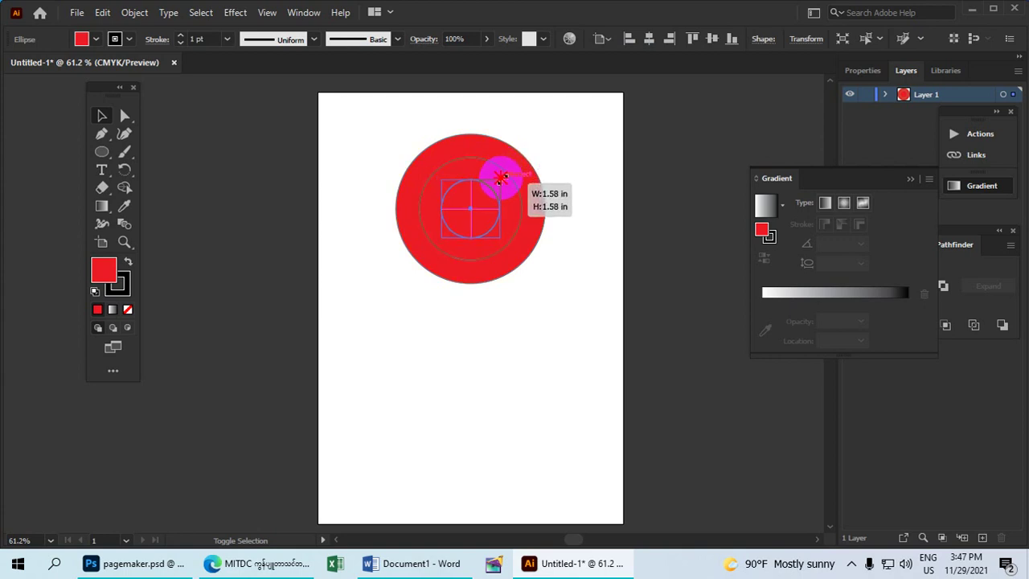
left_click_drag(503, 174, 505, 173)
left_click(569, 137)
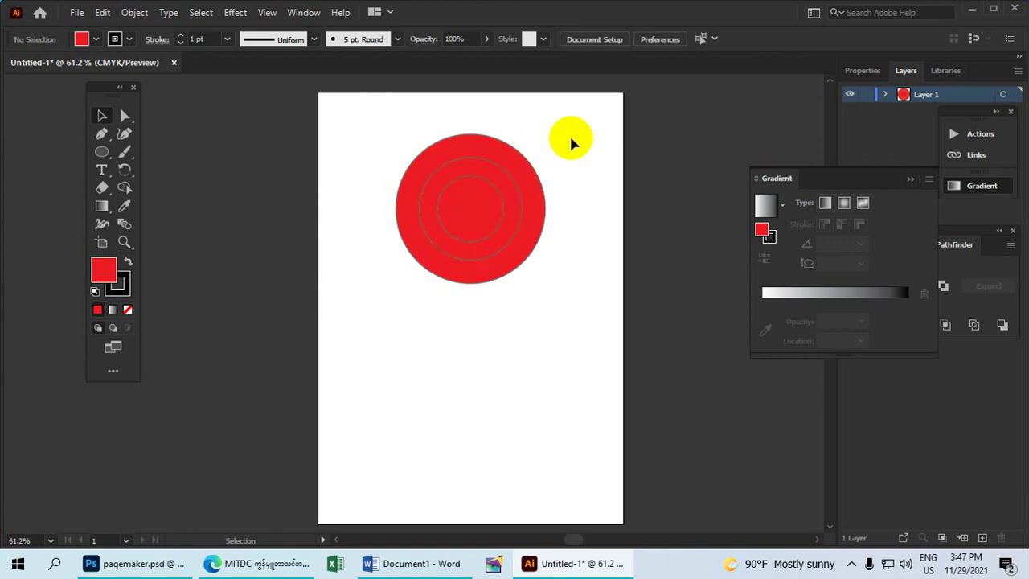
left_click(496, 160)
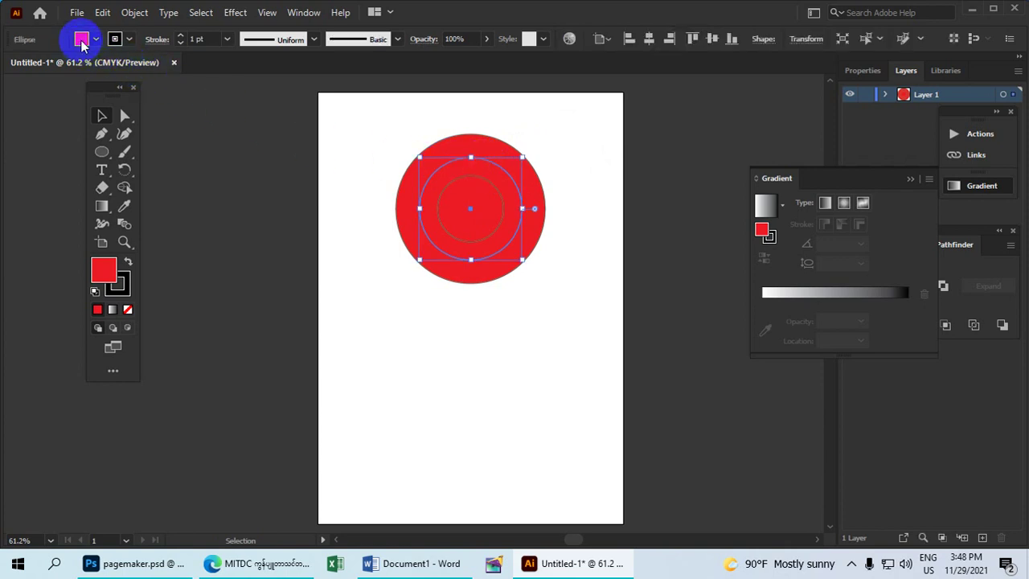
Step: Fill the middle circle with CMYK Cyan from the Fill swatches
mouse_move(80, 44)
left_mouse_down()
mouse_move(448, 167)
mouse_move(413, 202)
mouse_move(436, 232)
mouse_move(490, 257)
mouse_move(518, 186)
mouse_move(447, 164)
mouse_move(422, 201)
mouse_move(298, 166)
mouse_move(73, 40)
mouse_move(86, 63)
left_mouse_up()
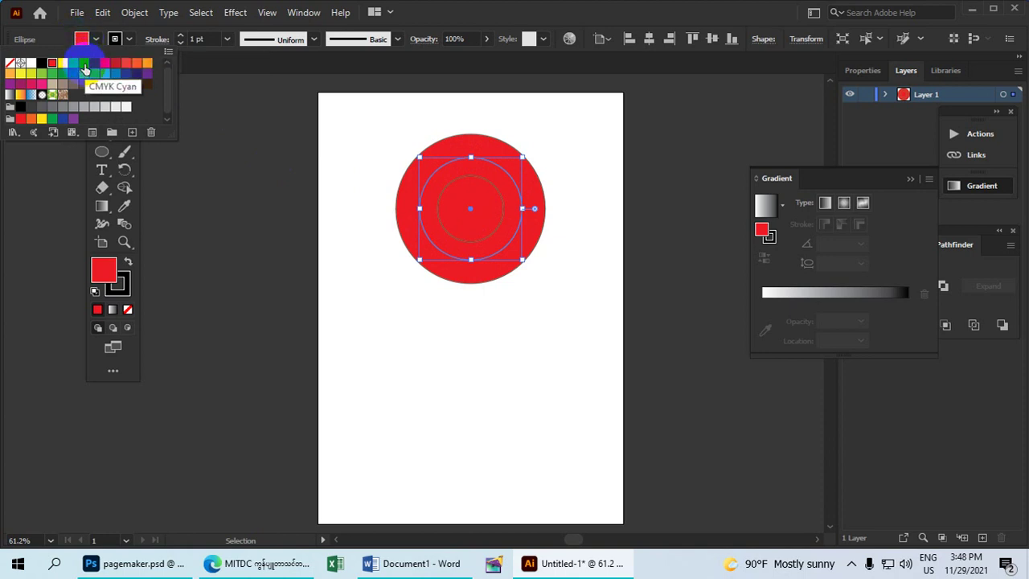
left_click(85, 69)
left_click(581, 185)
Step: Fill the innermost circle white and enlarge it to 2.27 in
left_click(477, 211)
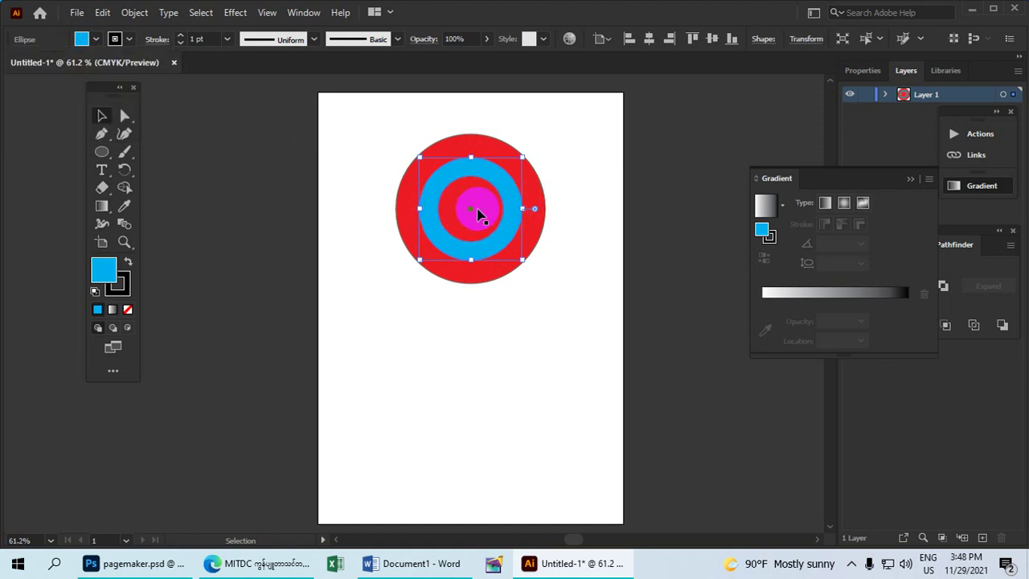
left_click(83, 40)
left_click(42, 73)
left_click(370, 103)
left_click(463, 259)
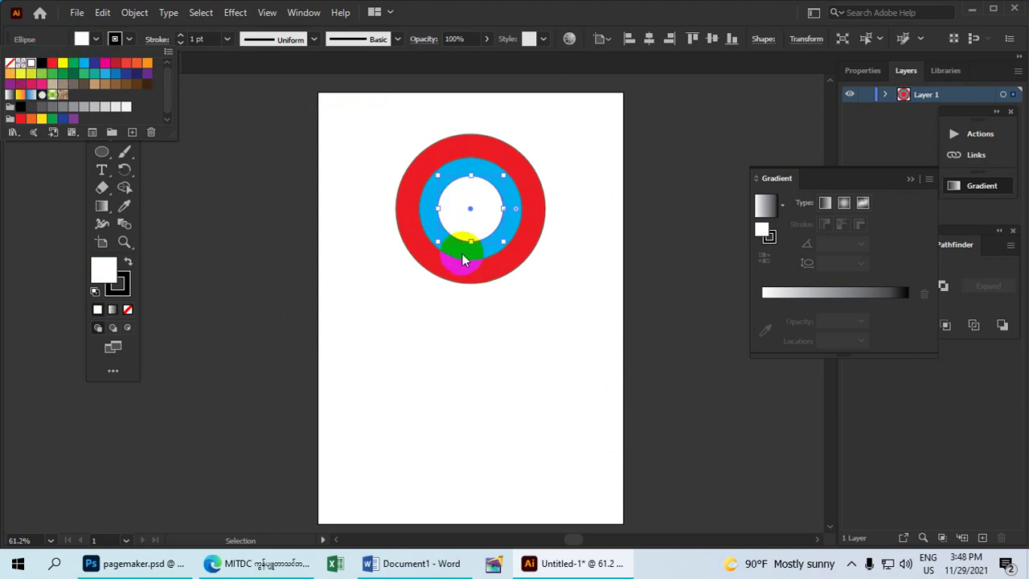
left_click(505, 179)
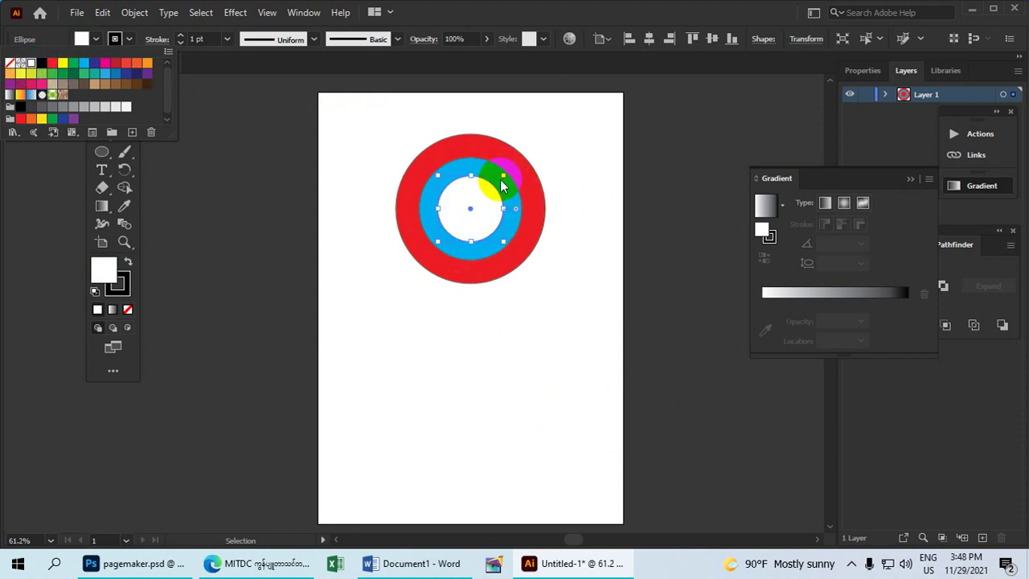
left_click(485, 218)
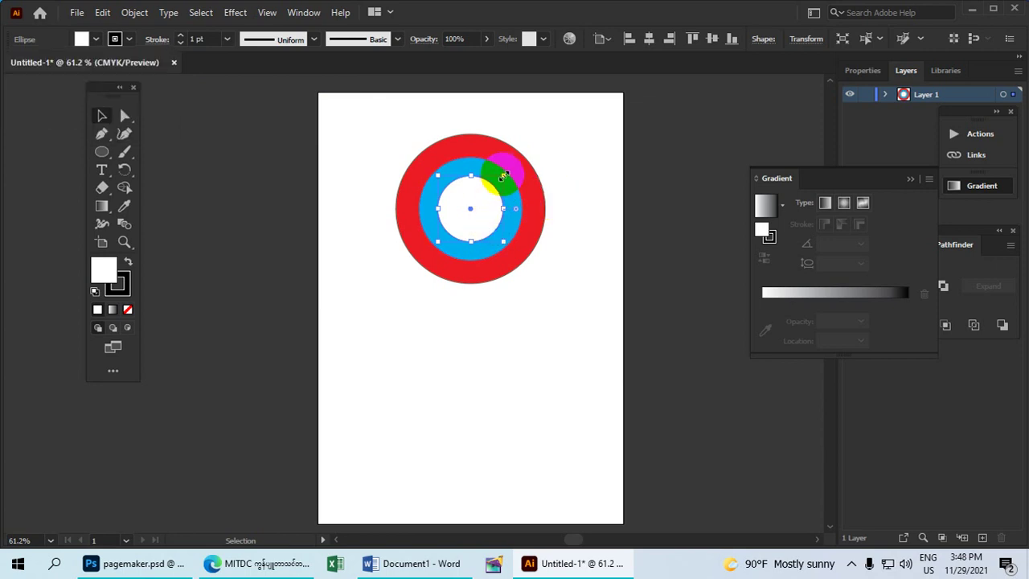
left_click_drag(502, 173, 509, 171)
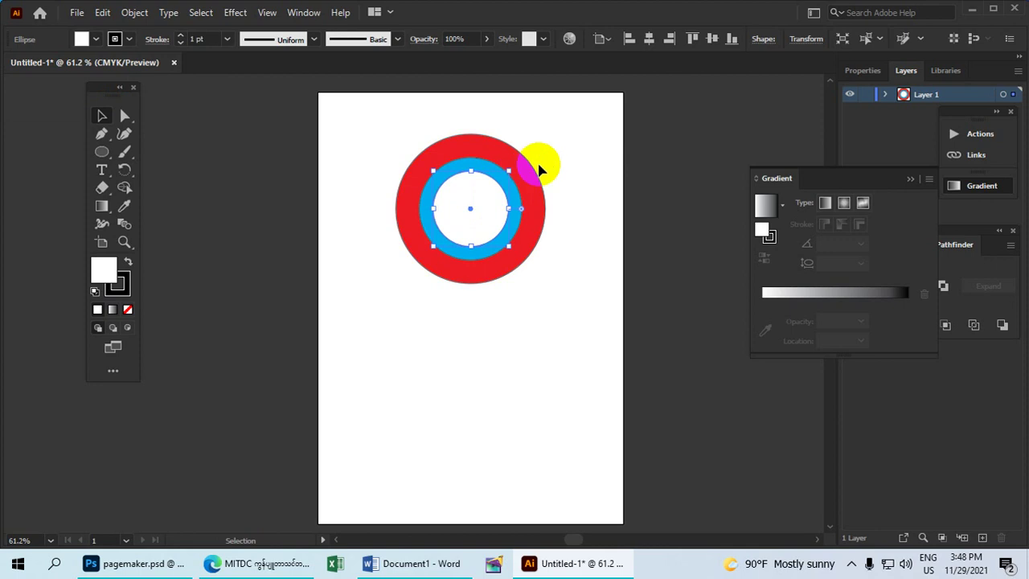
left_click(539, 169)
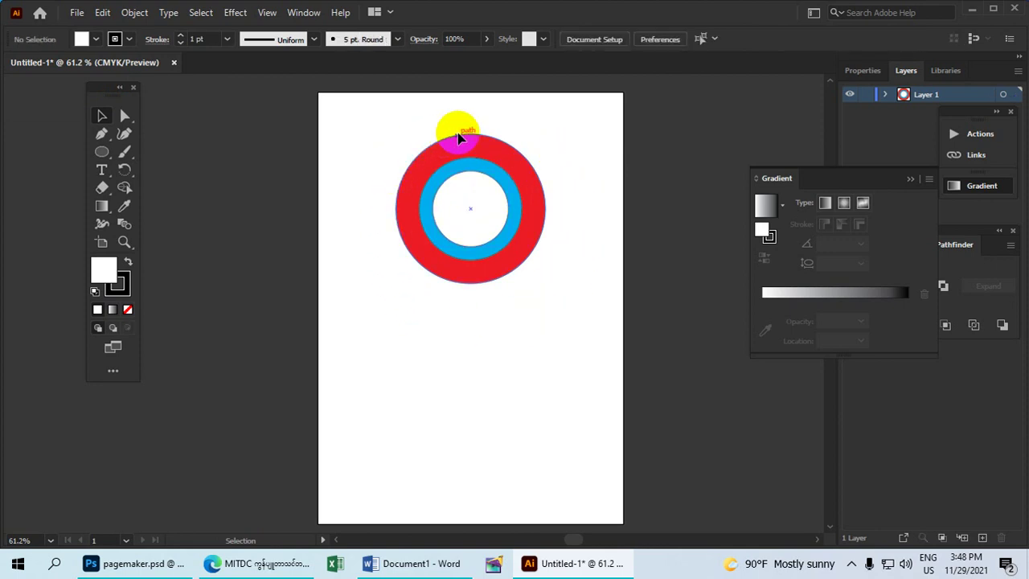
Step: Show the rulers with Ctrl+R and place a vertical guide through the ring's centre
left_click(103, 135)
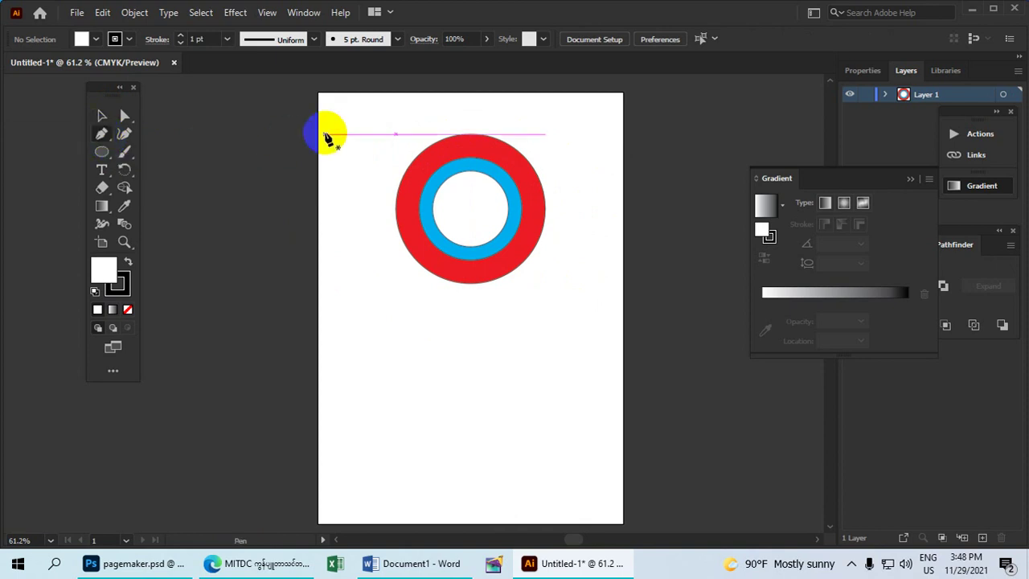
left_click(468, 150)
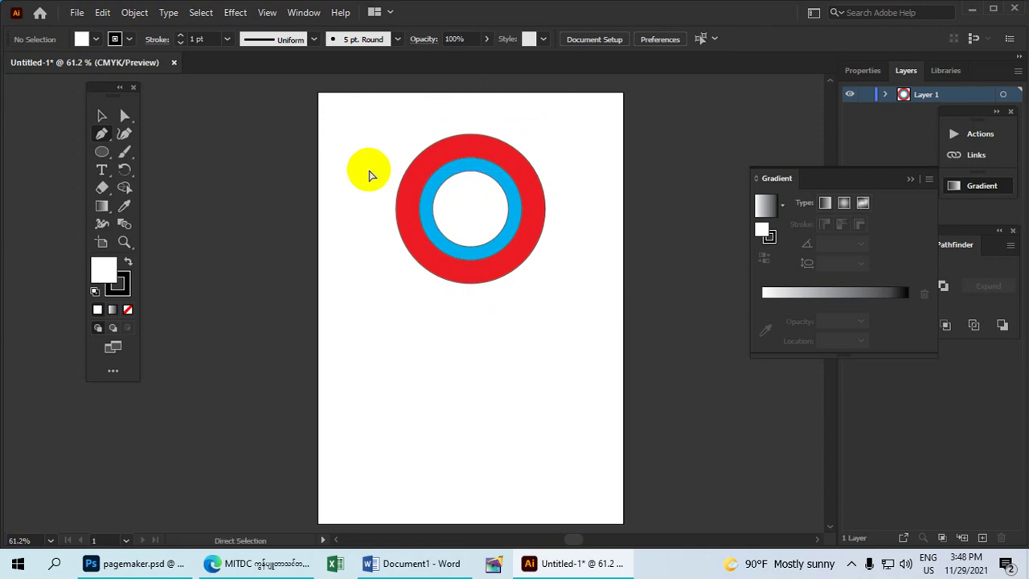
key("ctrl+r")
left_click_drag(11, 201, 470, 201)
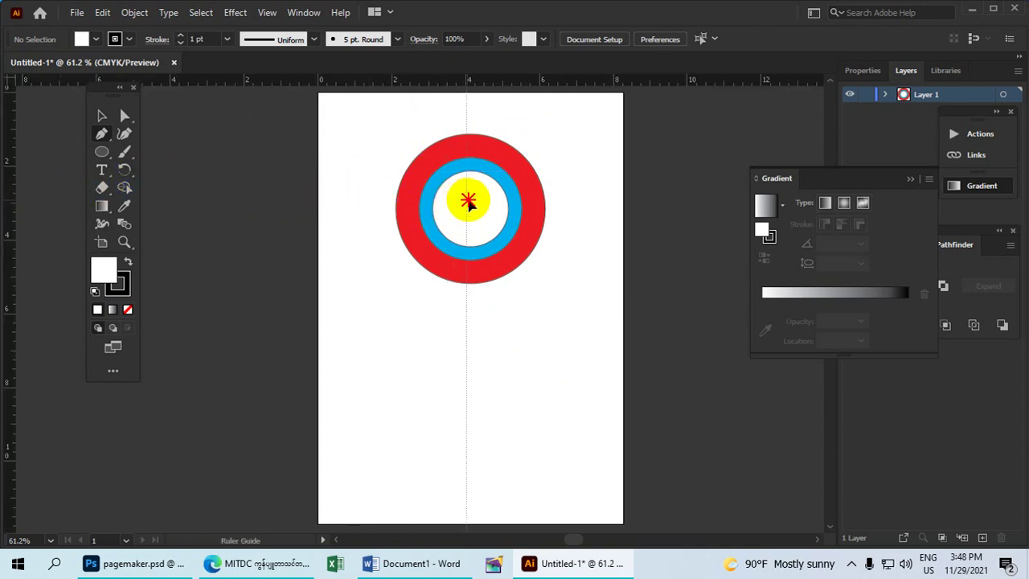
Step: Locate the ring's centre and place a horizontal guide through it
left_click(101, 116)
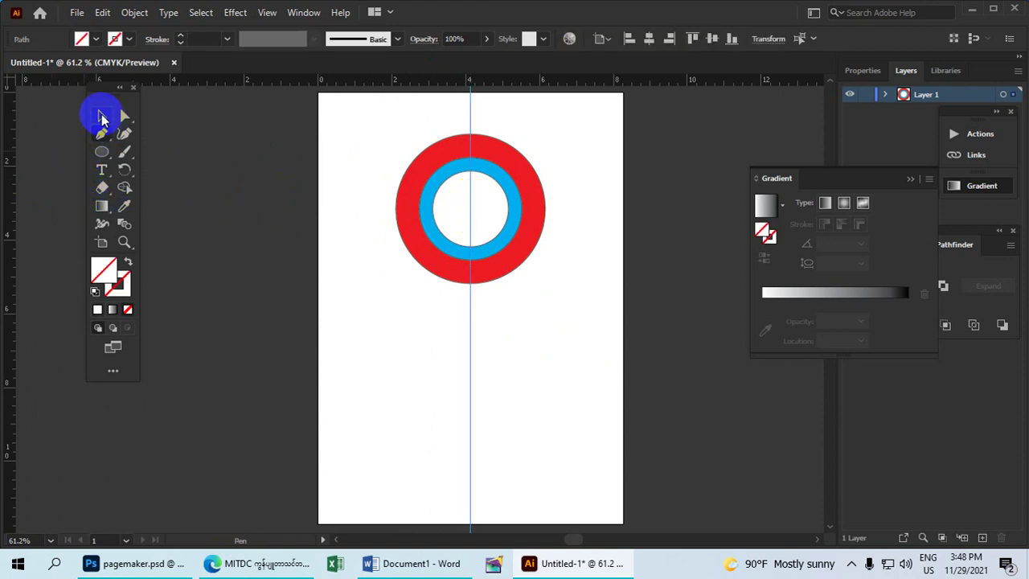
left_click(536, 169)
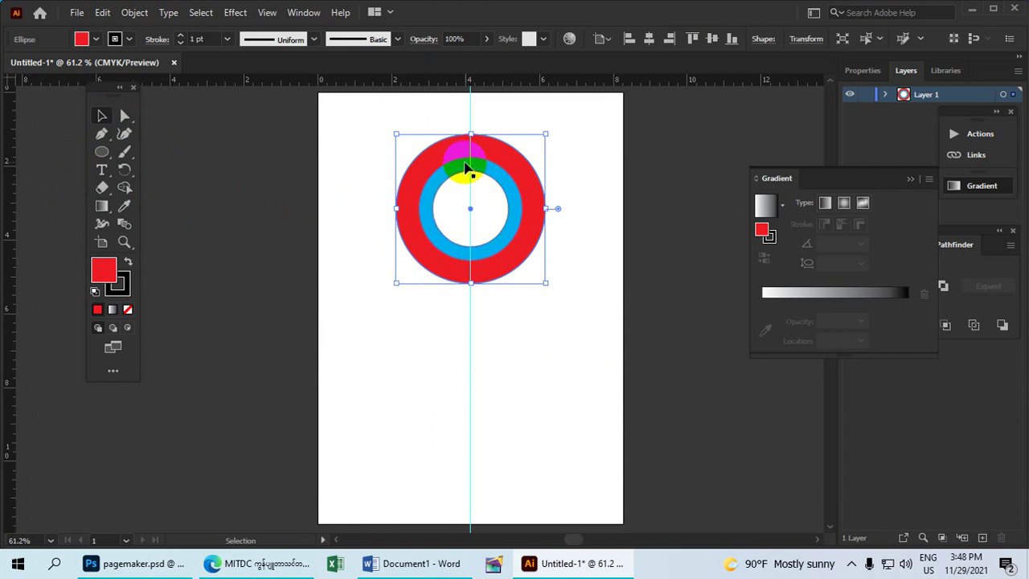
left_click(505, 87)
left_click_drag(505, 84, 500, 208)
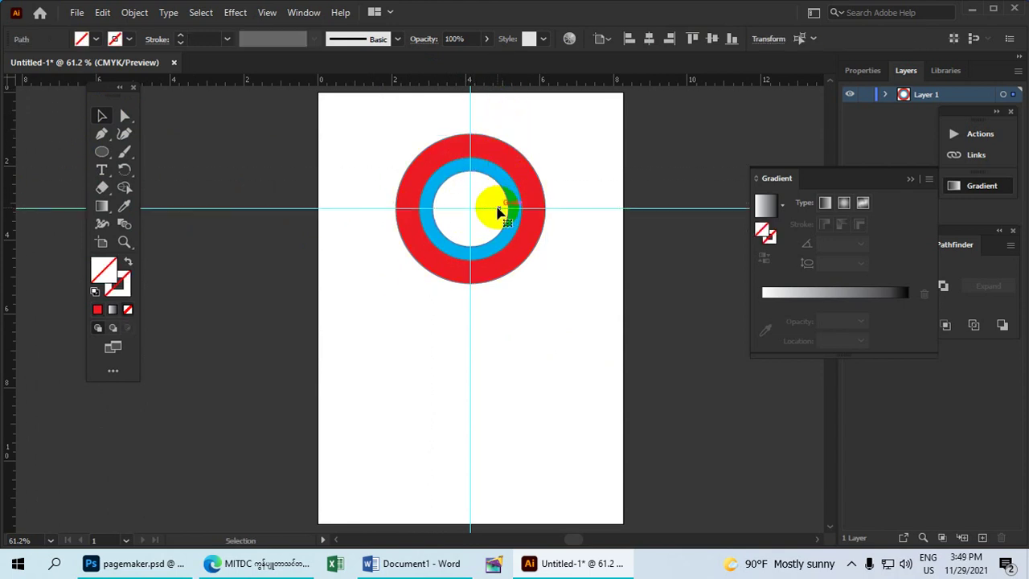
left_click(105, 122)
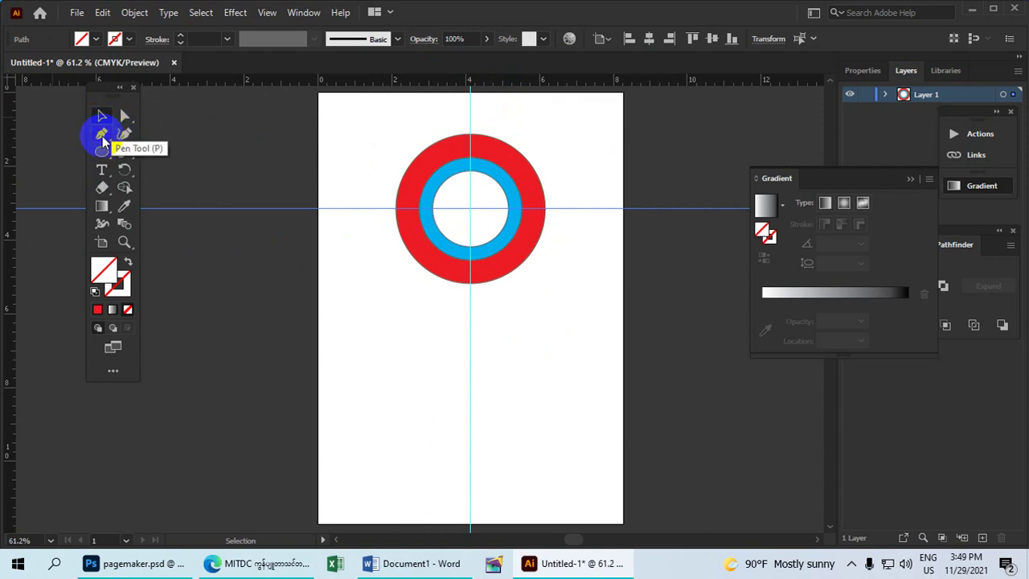
Step: Draw a Pen line from the vertical guide at the ring's top rightward past the ring
left_click(103, 138)
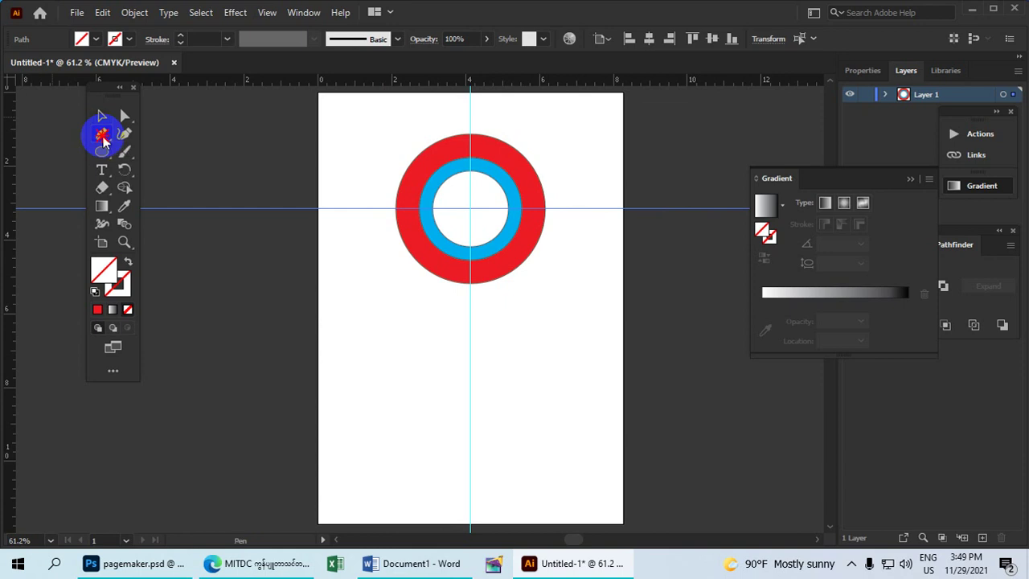
left_click_drag(472, 161, 594, 167)
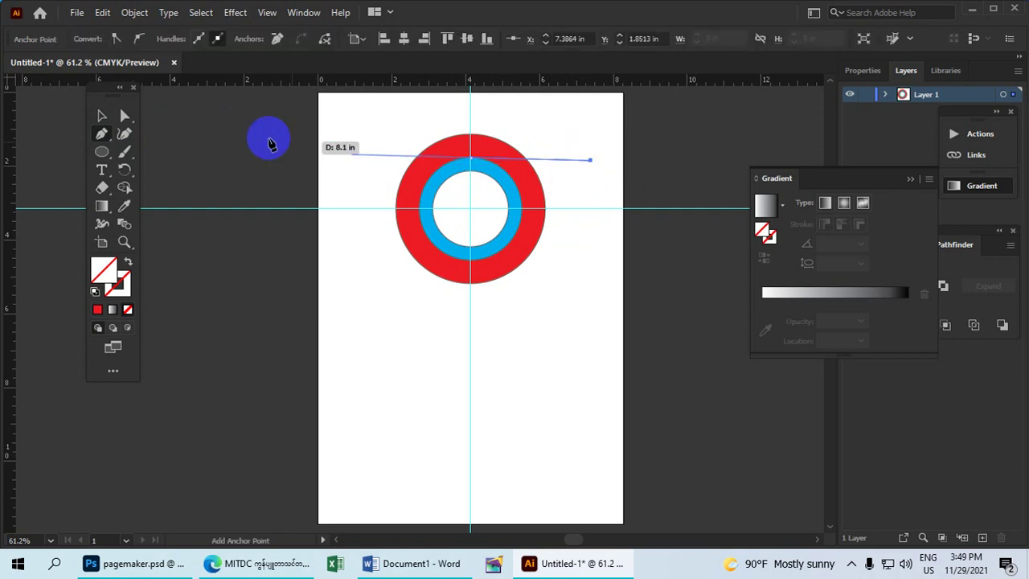
left_click(101, 117)
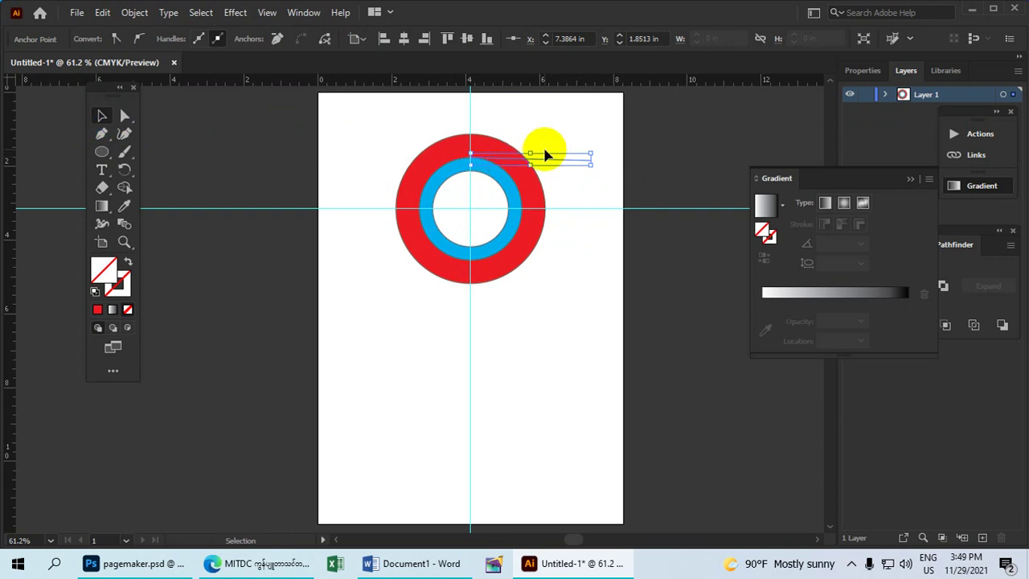
Step: Preview rotating the line 120° around the ring's centre, then cancel
left_click(124, 170)
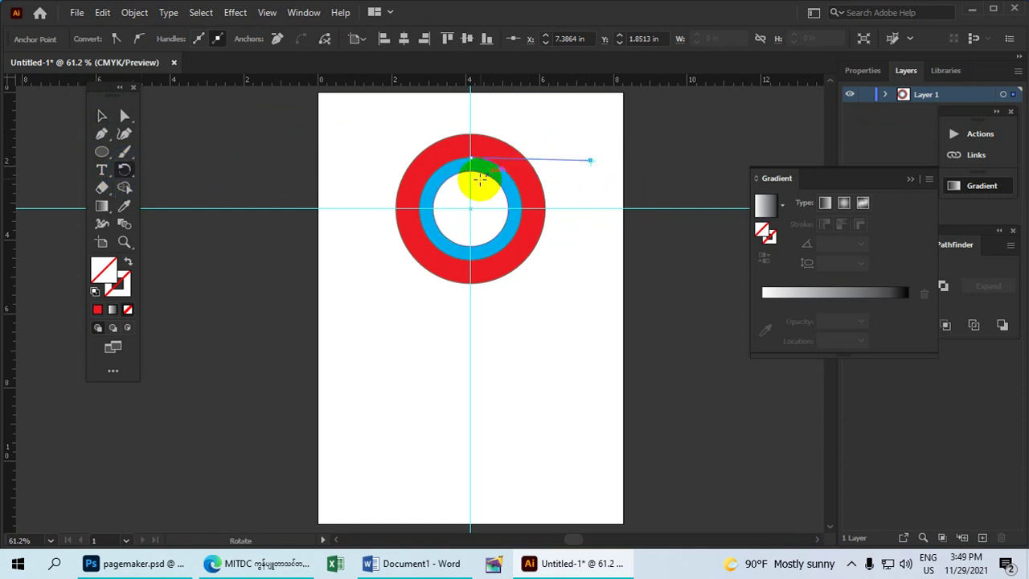
left_click_drag(477, 197, 472, 208)
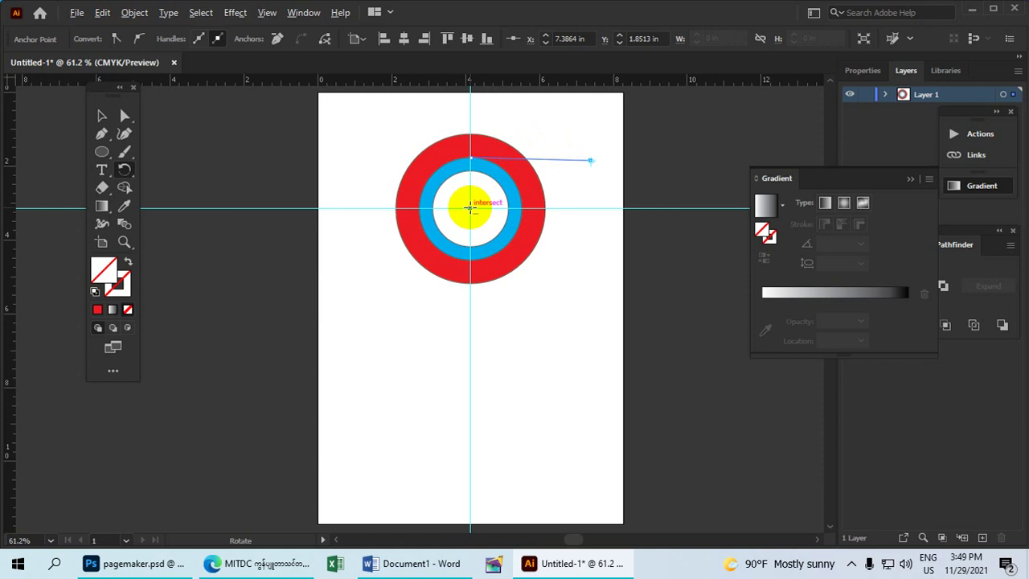
left_click(470, 206, "alt")
mouse_move(632, 153)
left_mouse_down()
mouse_move(648, 134)
mouse_move(642, 69)
left_mouse_up()
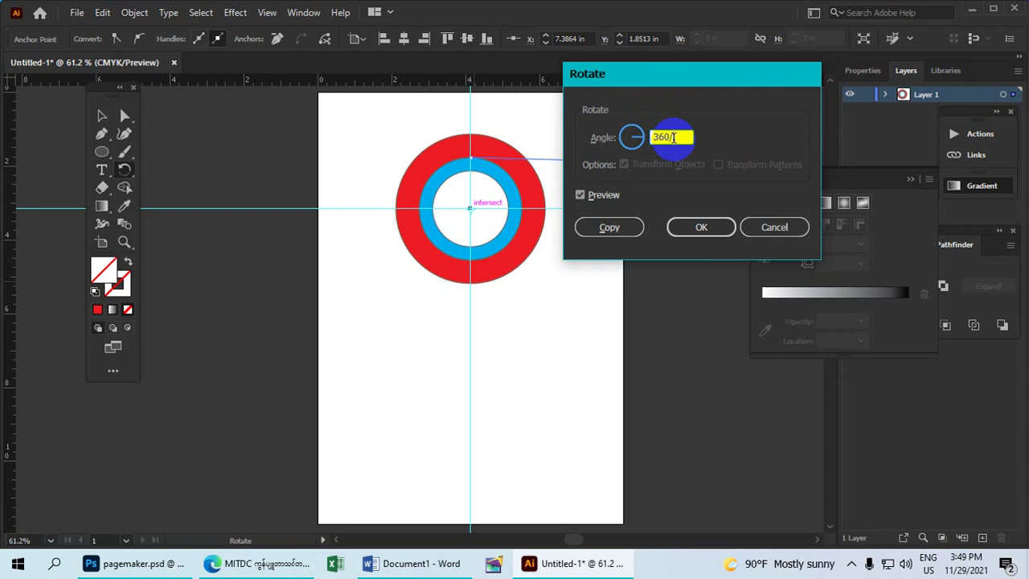
left_click(581, 195)
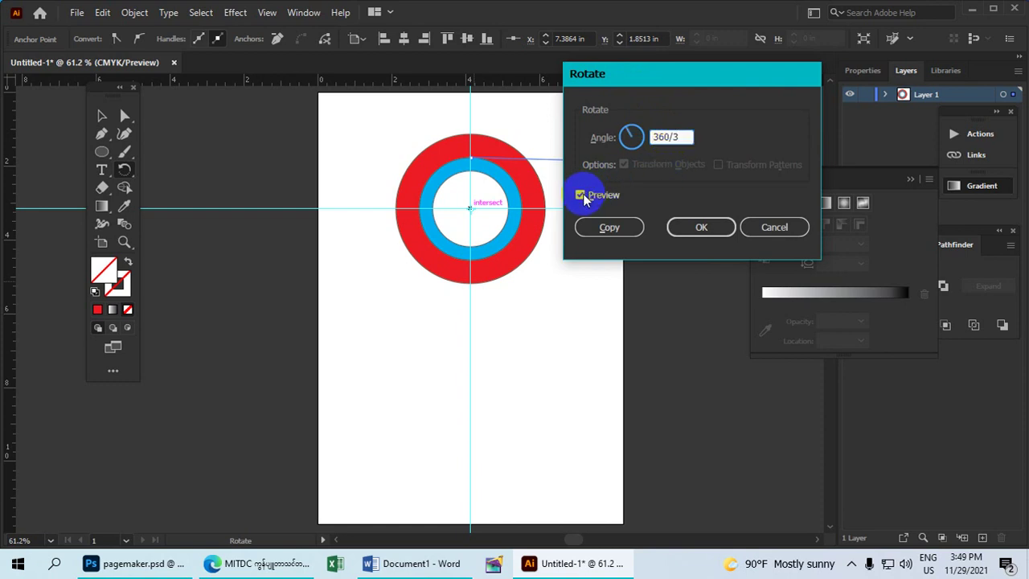
left_click(580, 196)
left_click(582, 196)
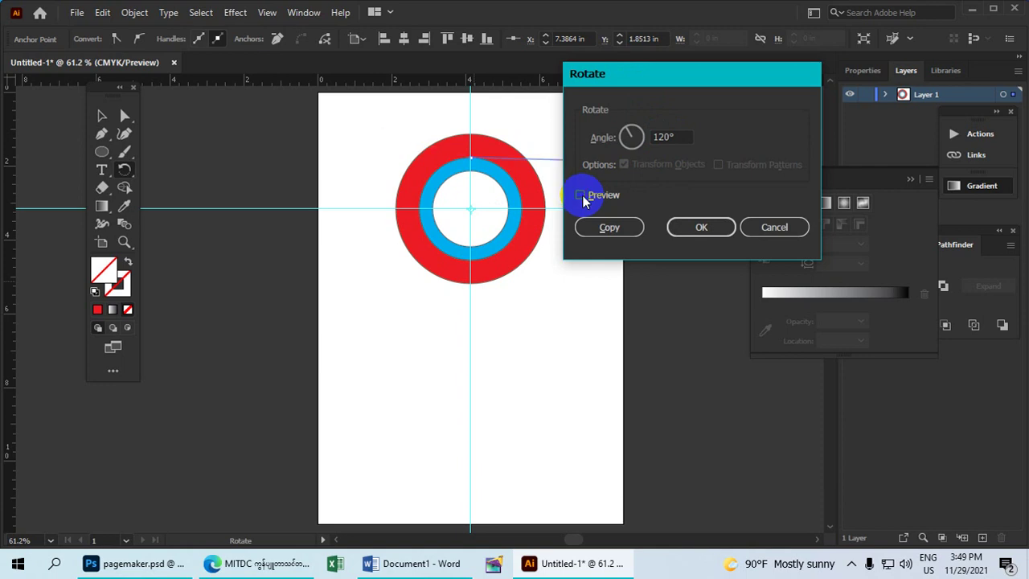
key("Escape")
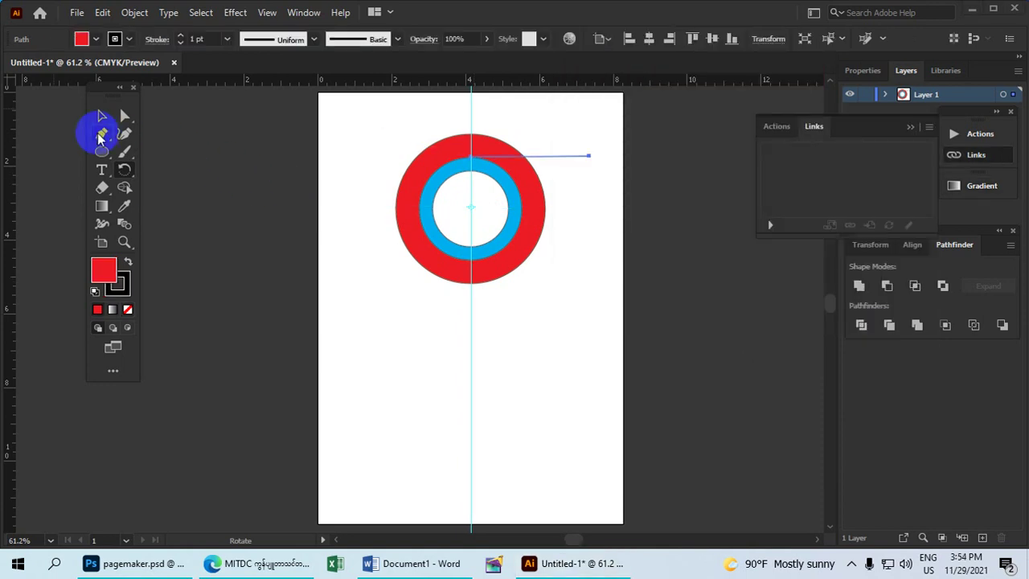
Step: Reselect the line and set the ring's centre as the rotation pivot again
left_click(102, 116)
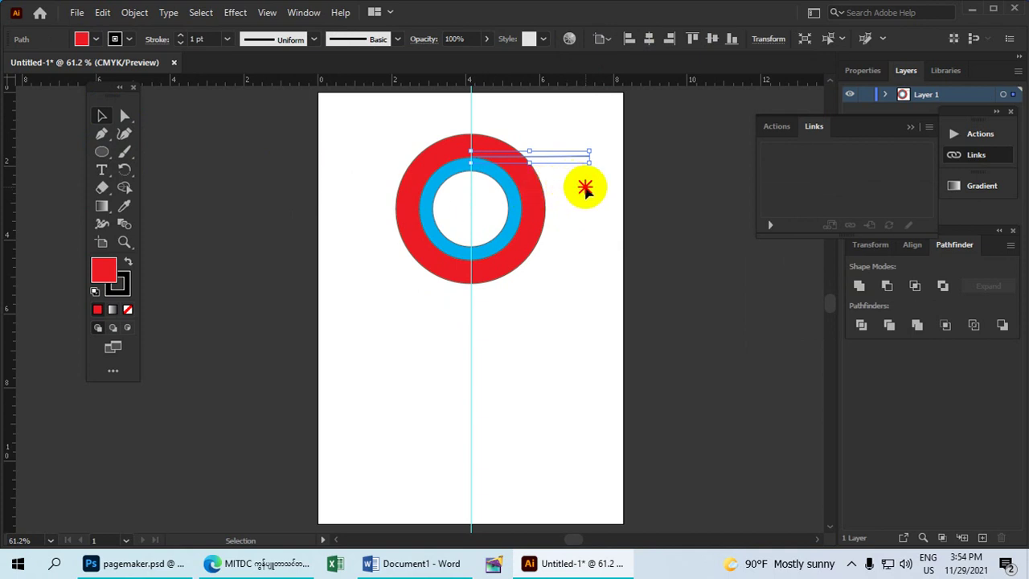
left_click_drag(585, 189, 577, 139)
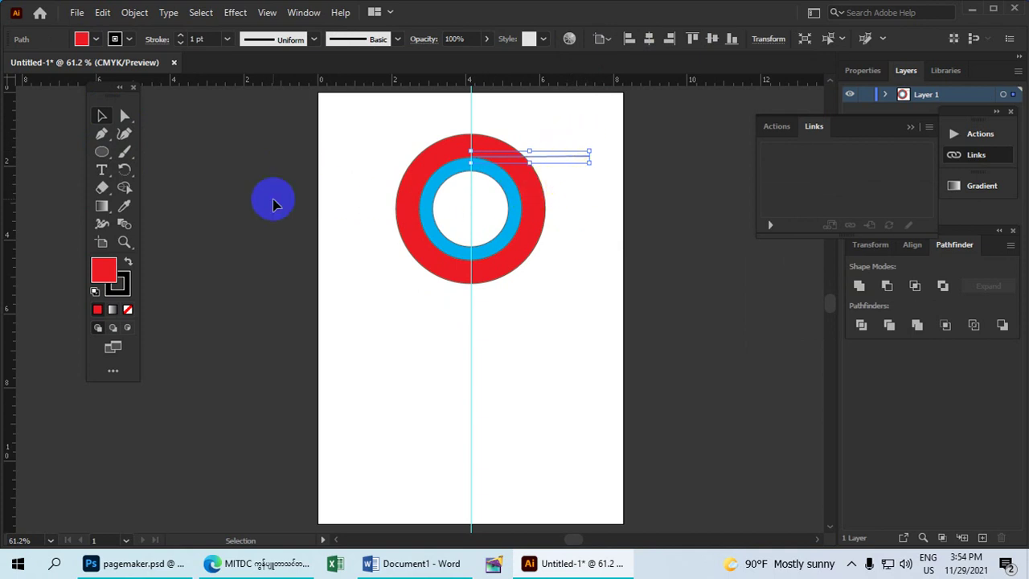
left_click(125, 170)
left_click_drag(424, 197, 469, 207)
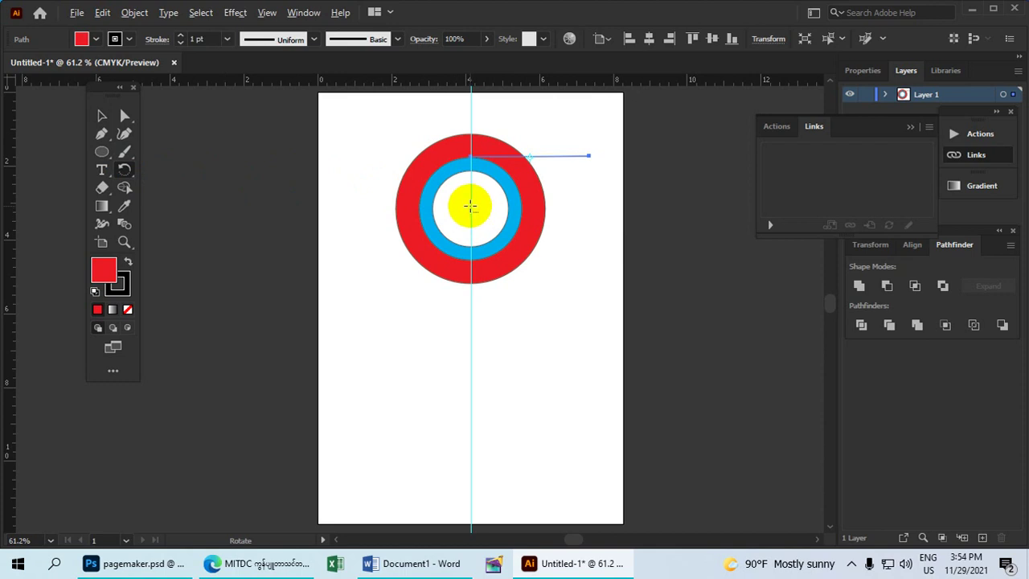
Step: Copy the line rotated 120° about the centre, then repeat with Ctrl+D for a third line
left_click(470, 207, "alt")
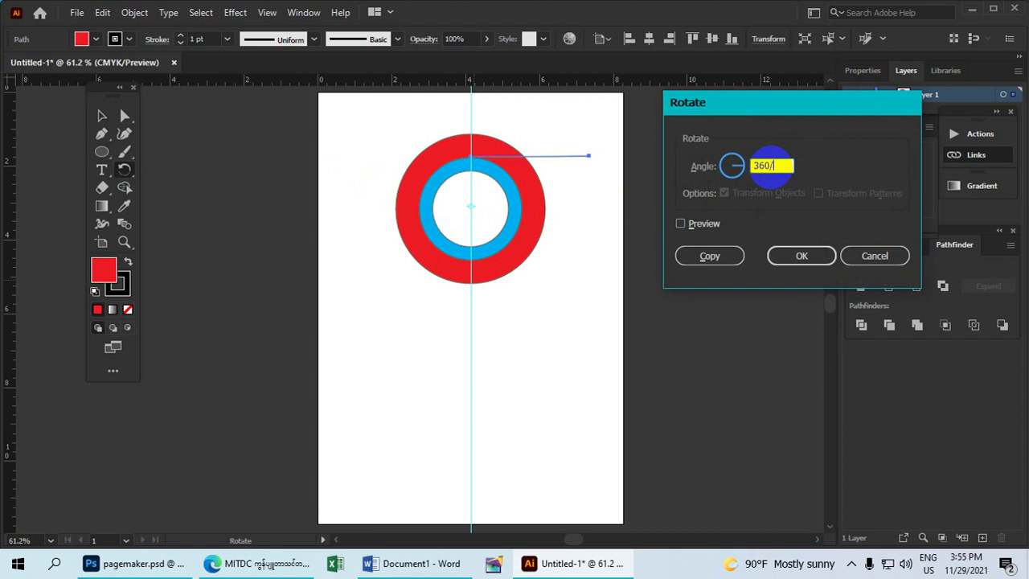
left_click(682, 224)
left_click(682, 224)
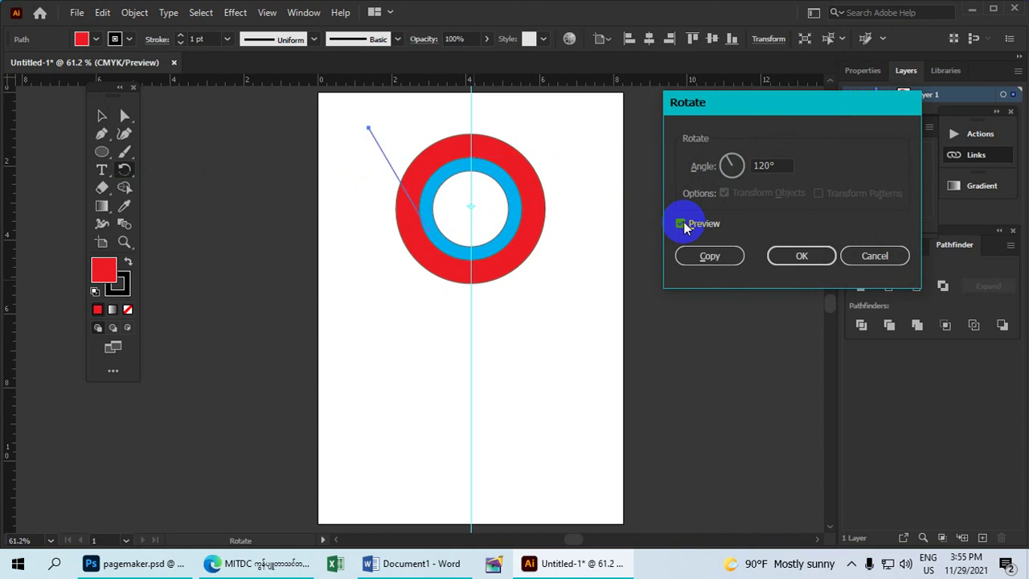
left_click(698, 254)
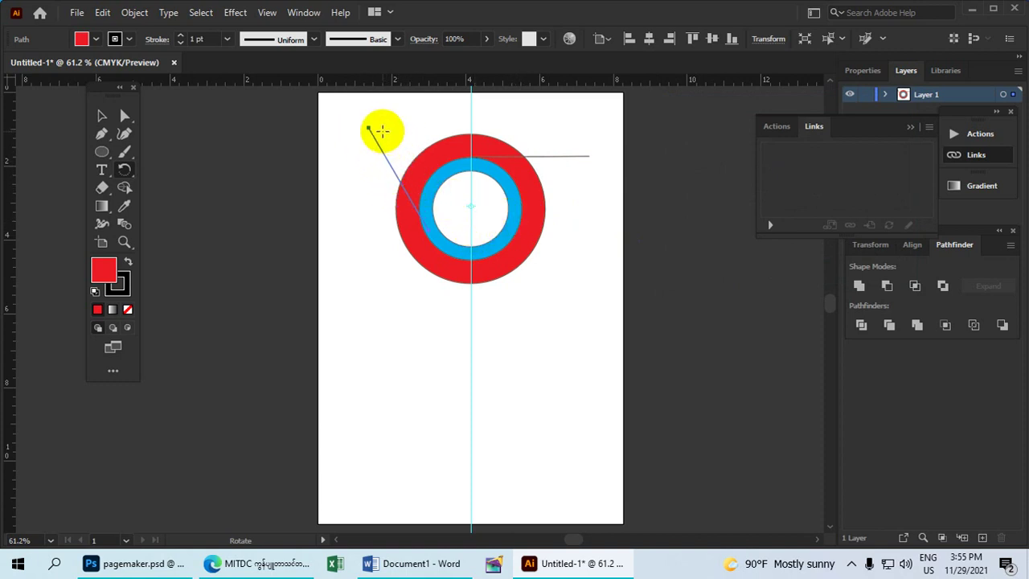
key("ctrl+d")
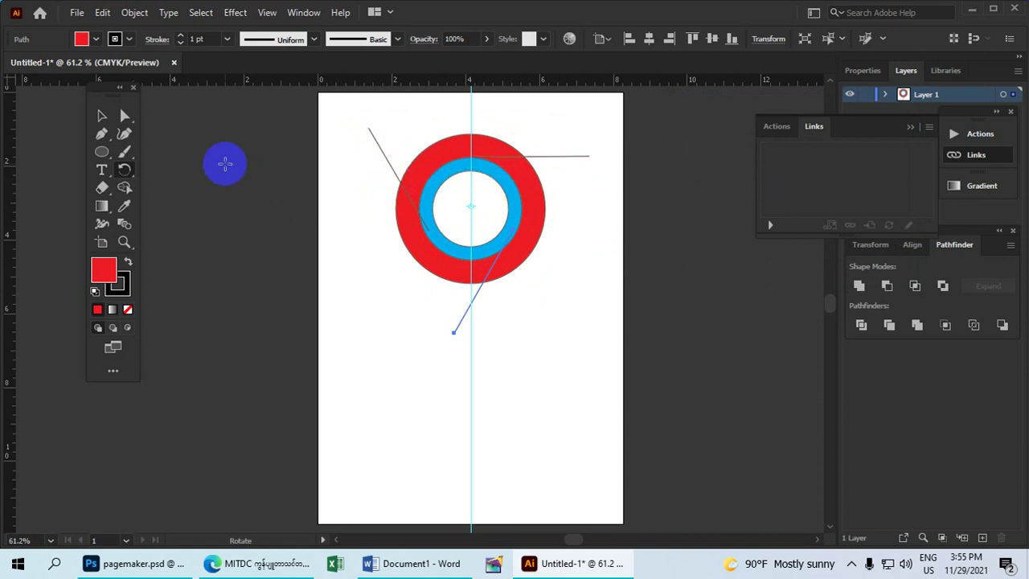
left_click(102, 119)
Step: Select the rings and all lines, then apply Pathfinder Divide
mouse_move(579, 365)
left_mouse_down()
mouse_move(409, 141)
mouse_move(363, 113)
left_mouse_up()
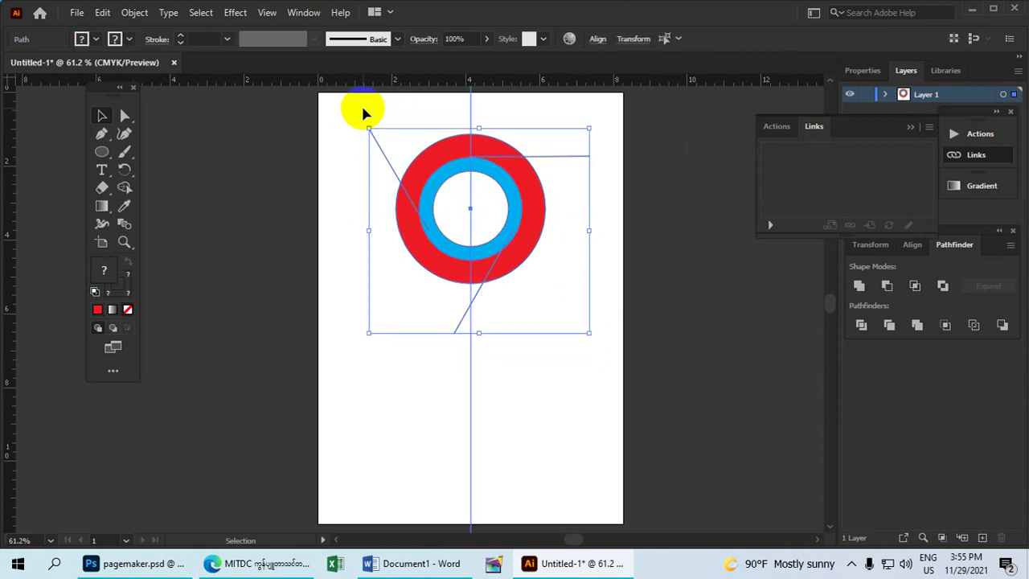
left_click(303, 12)
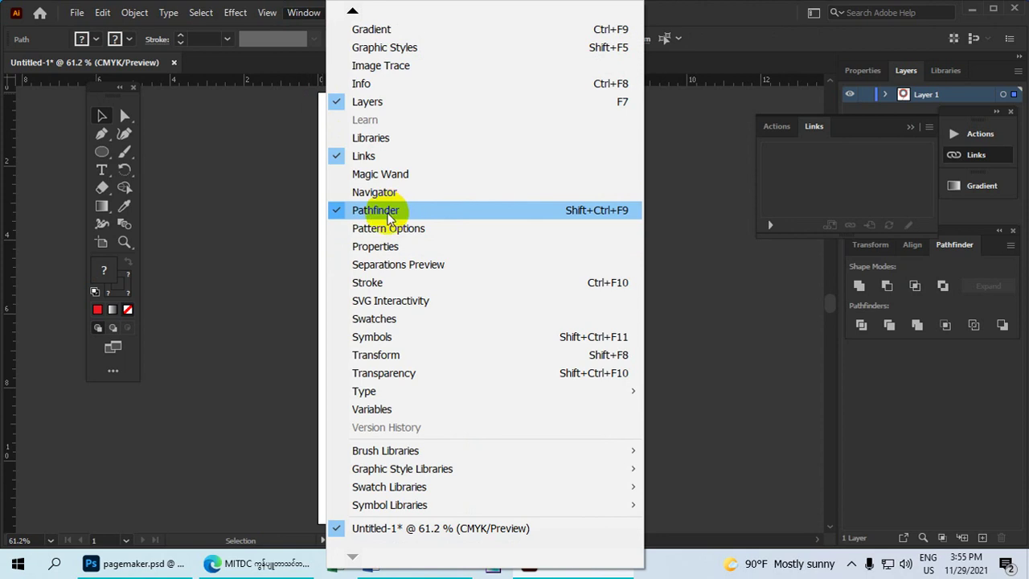
left_click(388, 212)
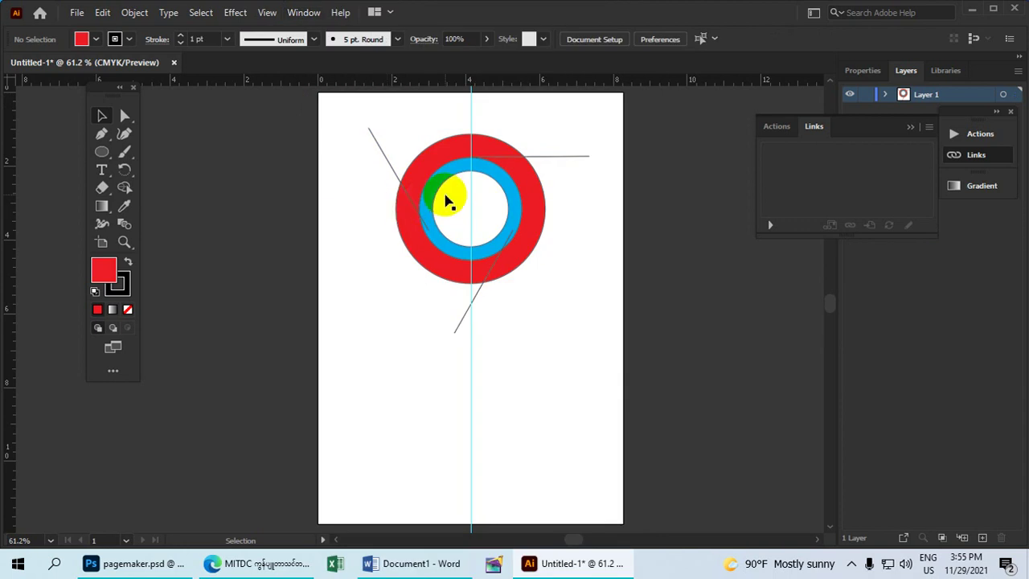
left_click_drag(550, 315, 386, 141)
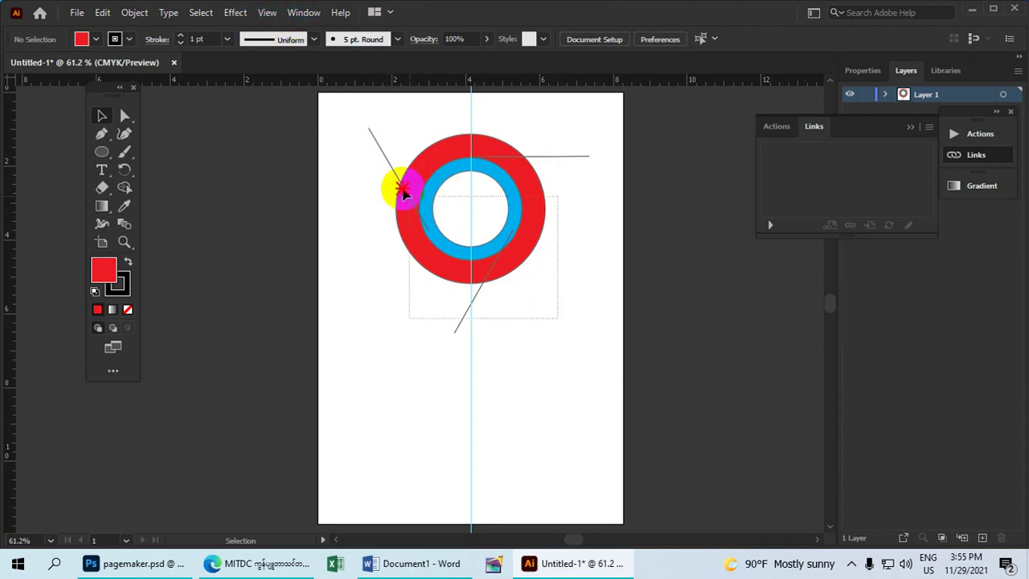
left_click(304, 13)
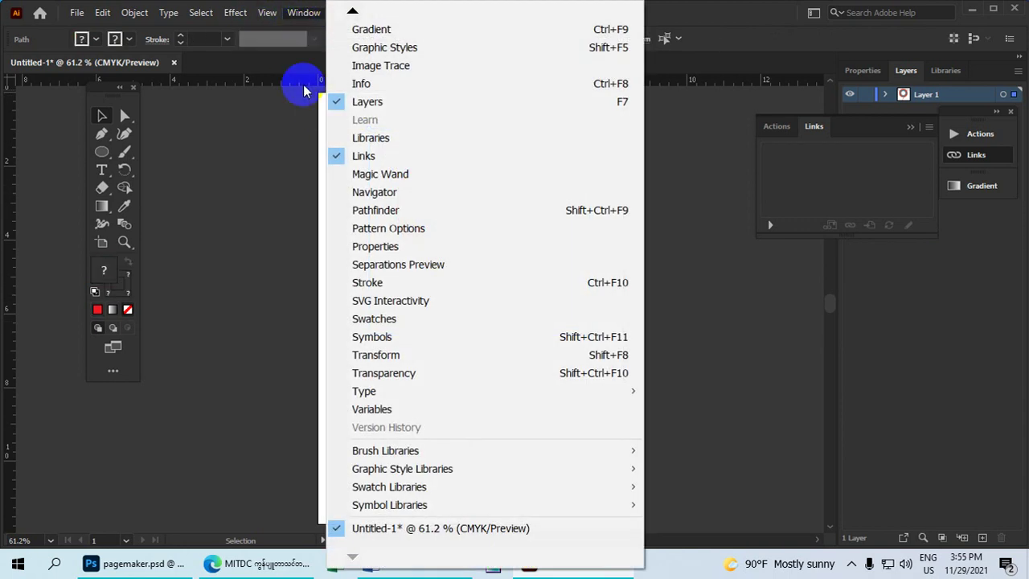
left_click(374, 210)
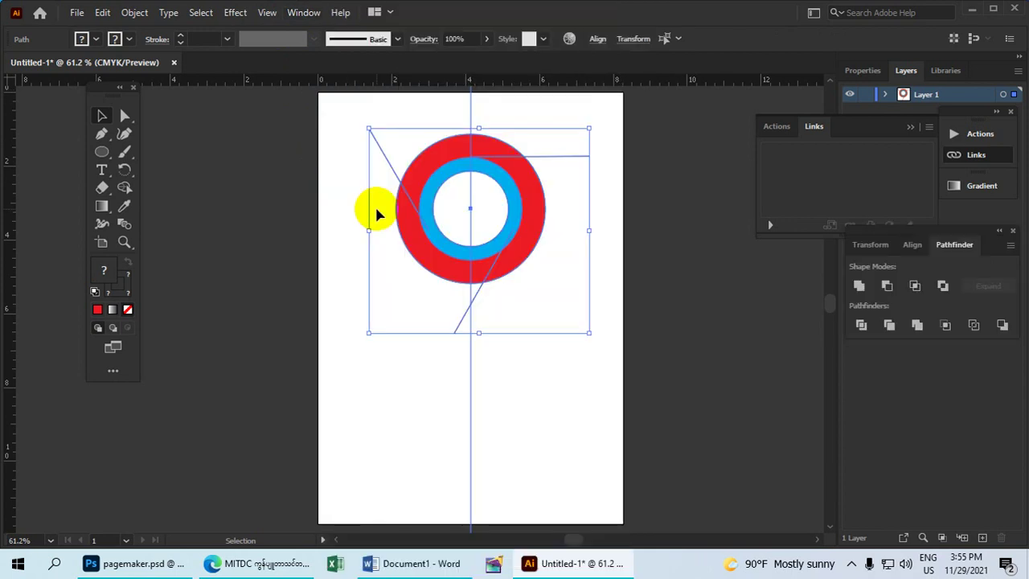
left_click(861, 325)
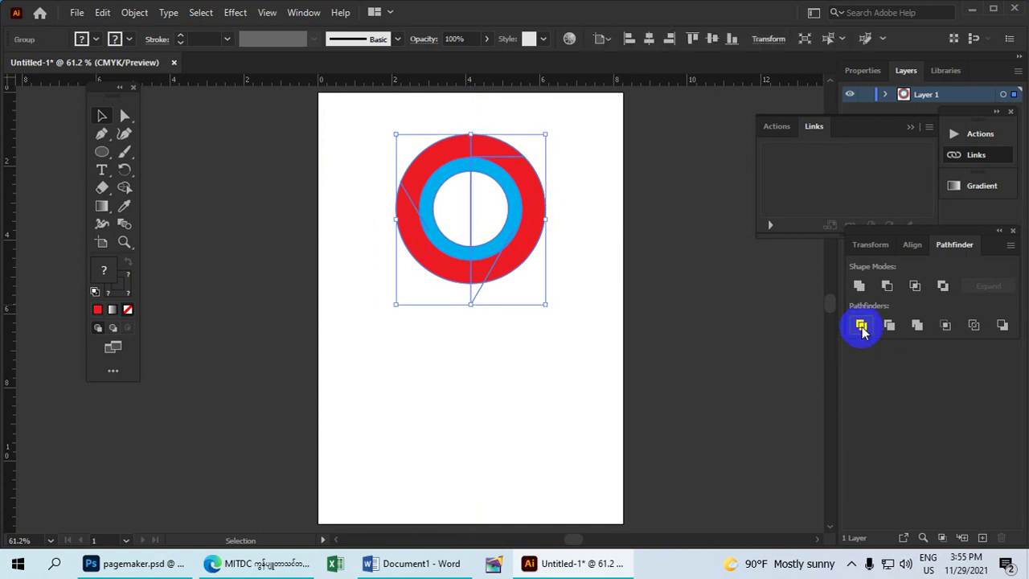
Step: Reselect the ring pieces and lines, add the vertical line, and apply Divide again
left_click(716, 254)
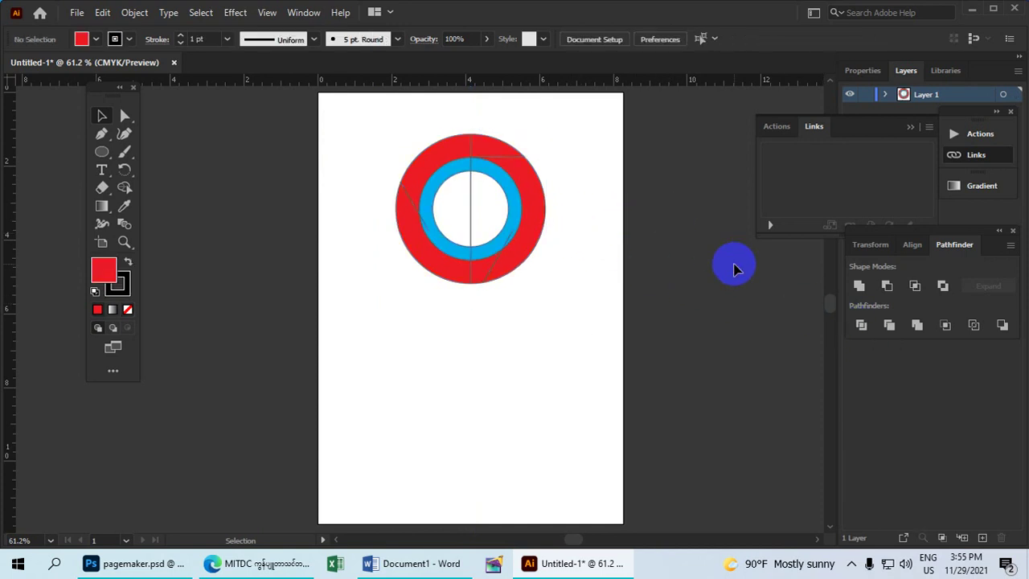
left_click_drag(654, 262, 507, 229)
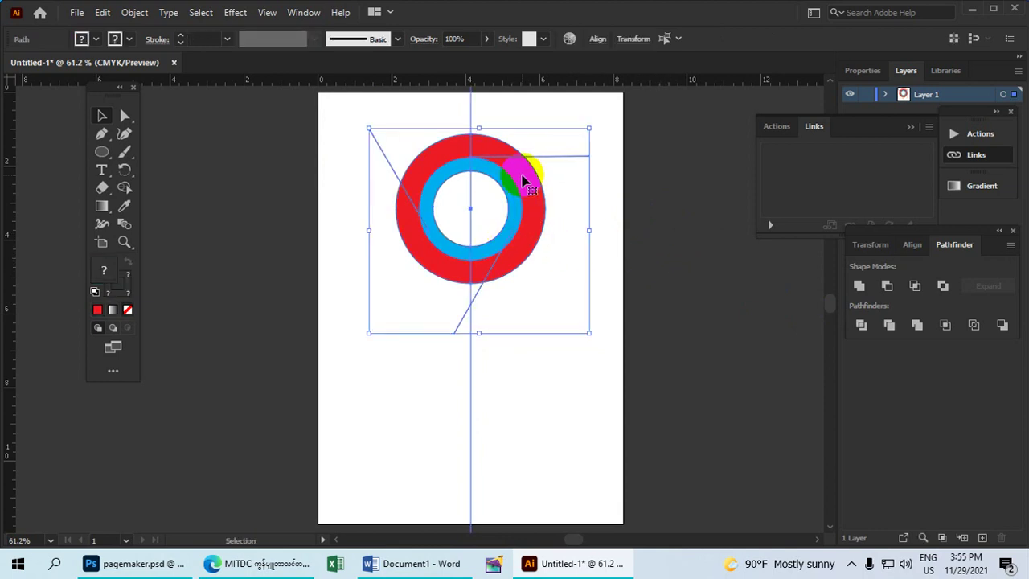
left_click_drag(466, 158, 472, 112)
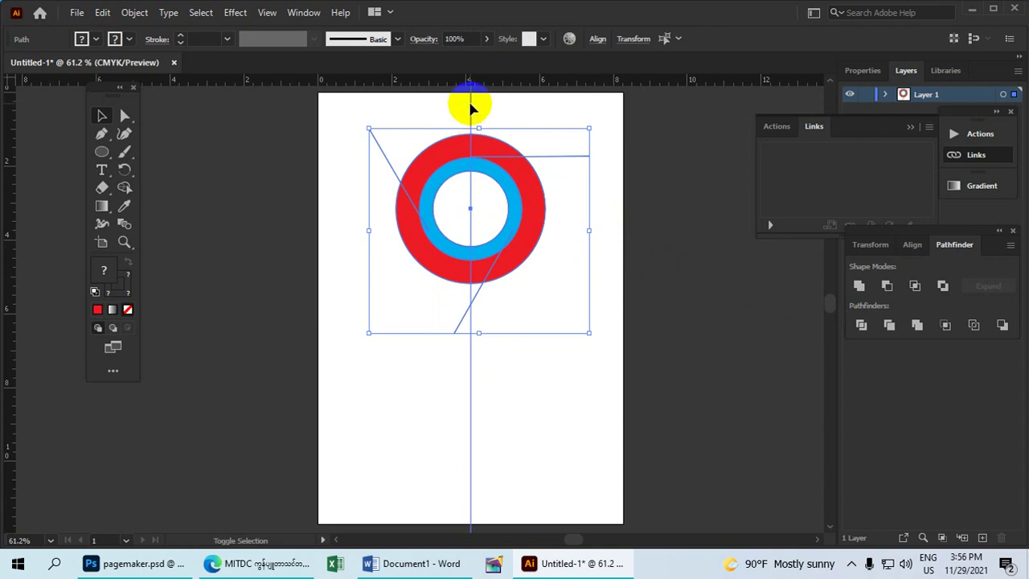
left_click(471, 108)
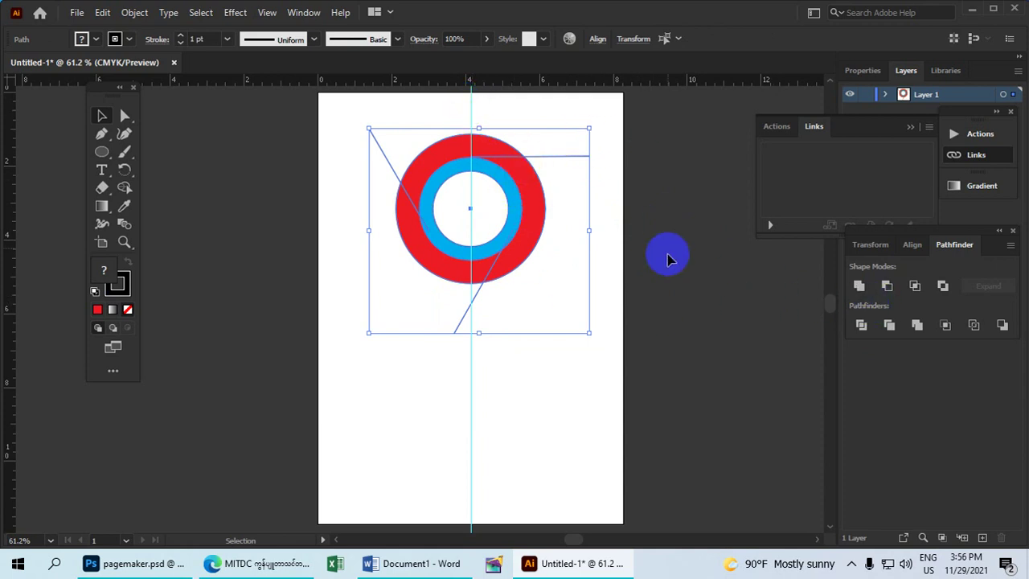
left_click(861, 324)
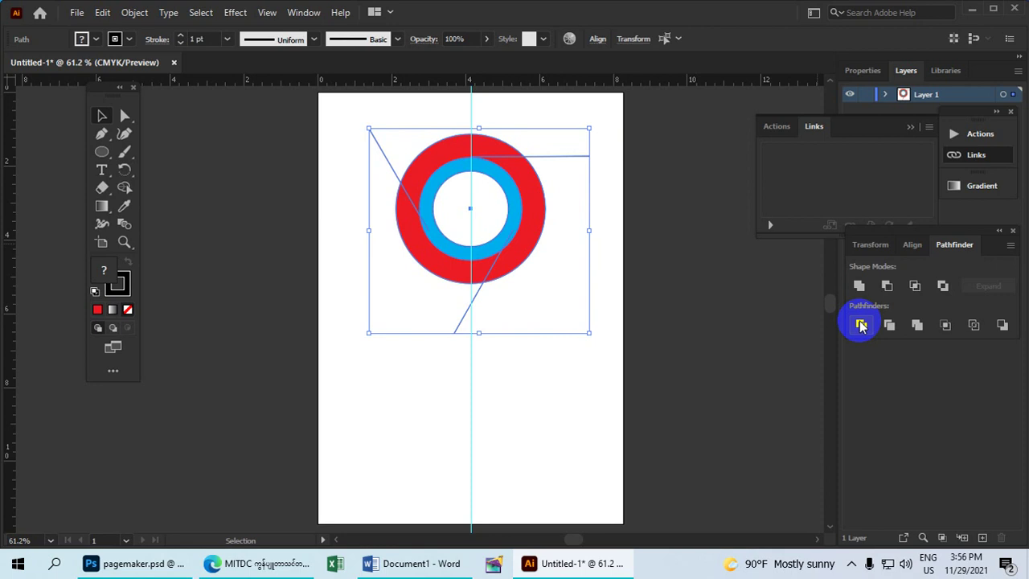
left_click(861, 325)
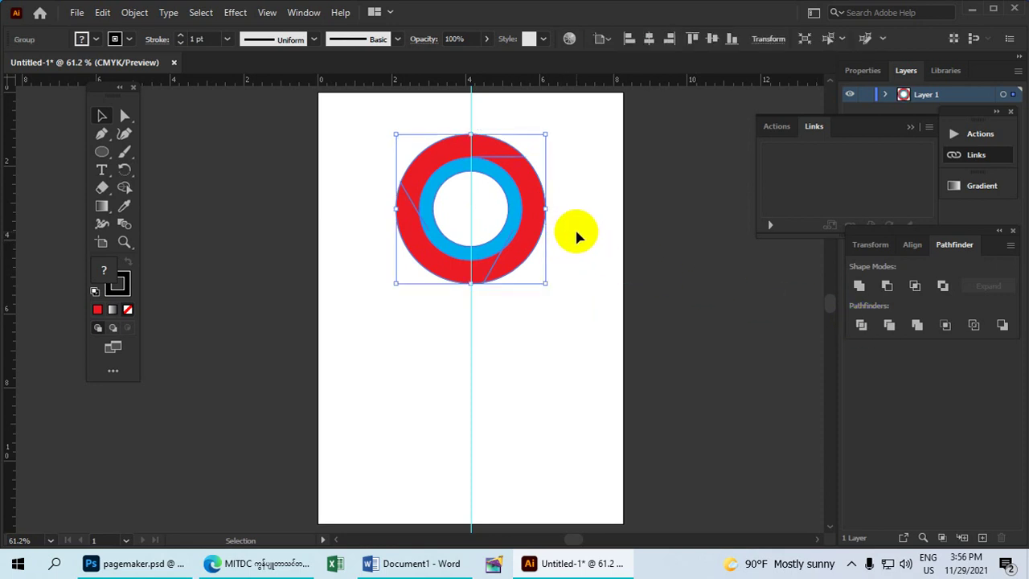
Step: Check the Object menu and try selecting divided ring pieces and the vertical line
left_click(526, 163)
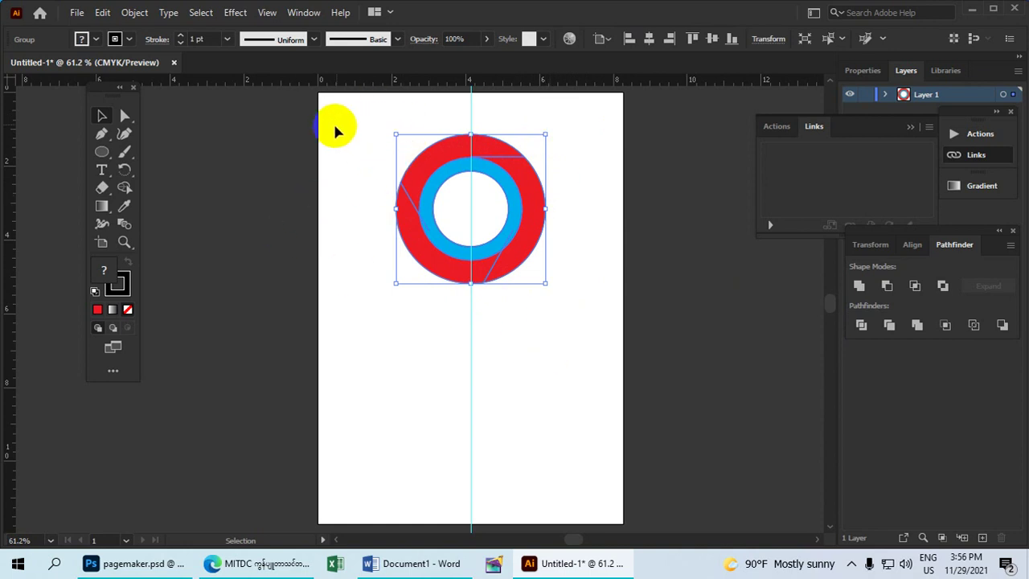
left_click(135, 15)
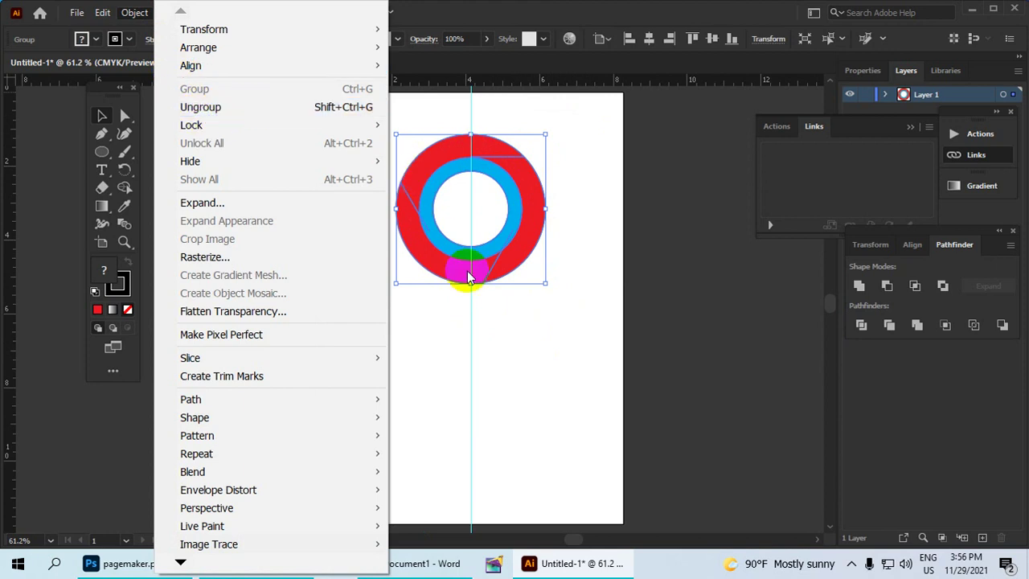
left_click(546, 315)
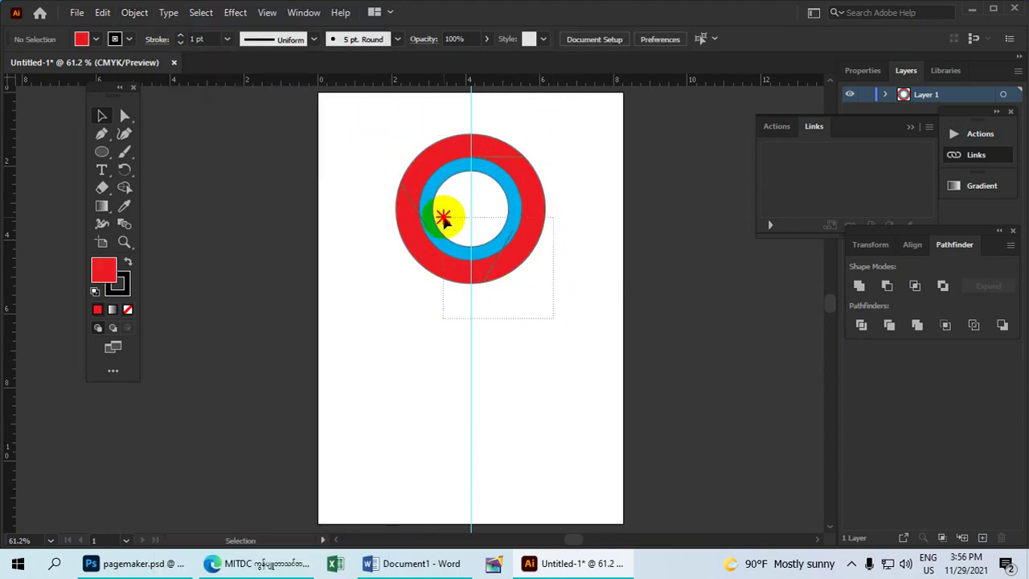
left_click(430, 184)
left_click(510, 326)
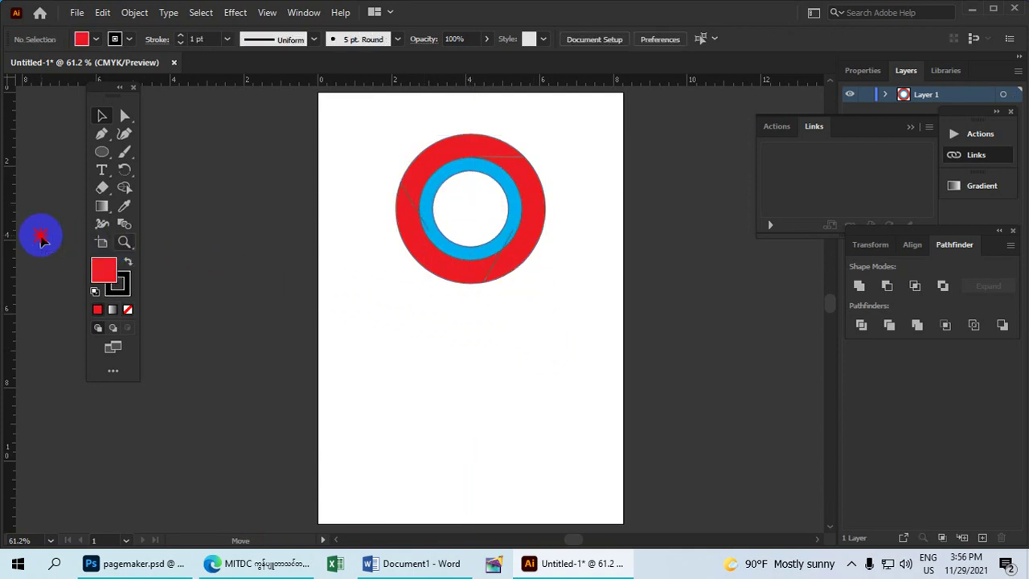
left_click(474, 151)
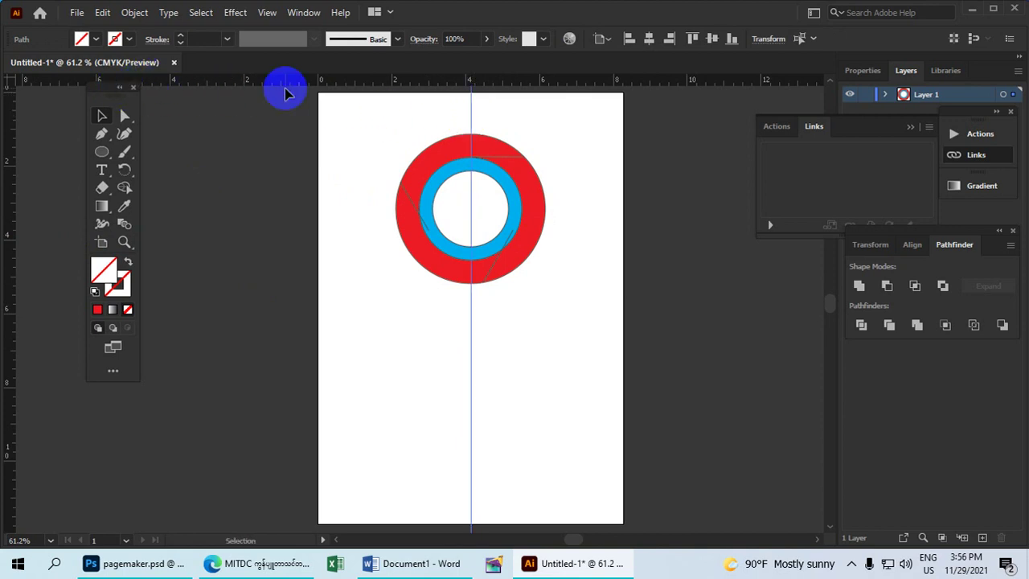
Step: Hide the rulers through the View menu
left_click(269, 13)
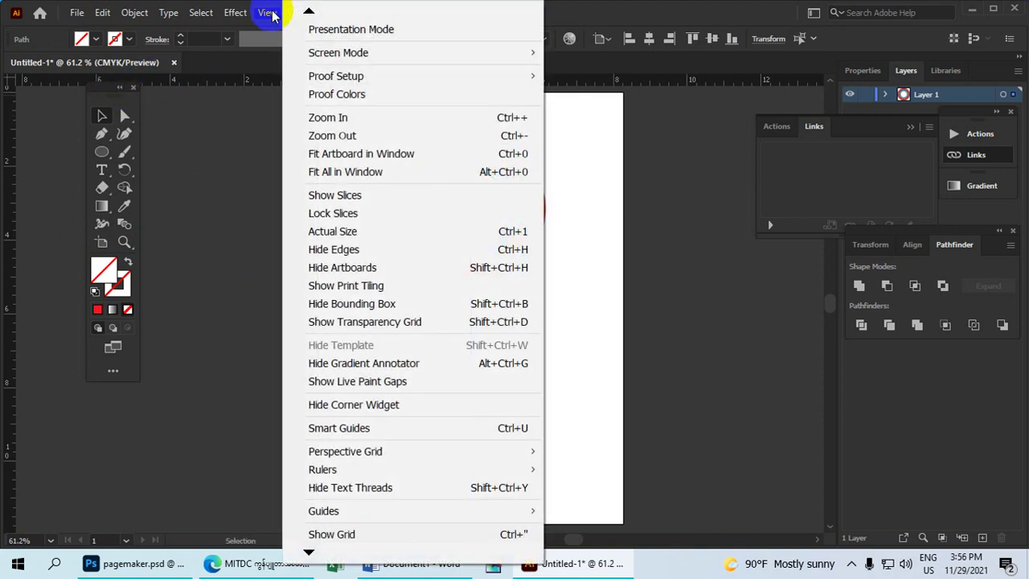
left_click(270, 12)
left_click(302, 12)
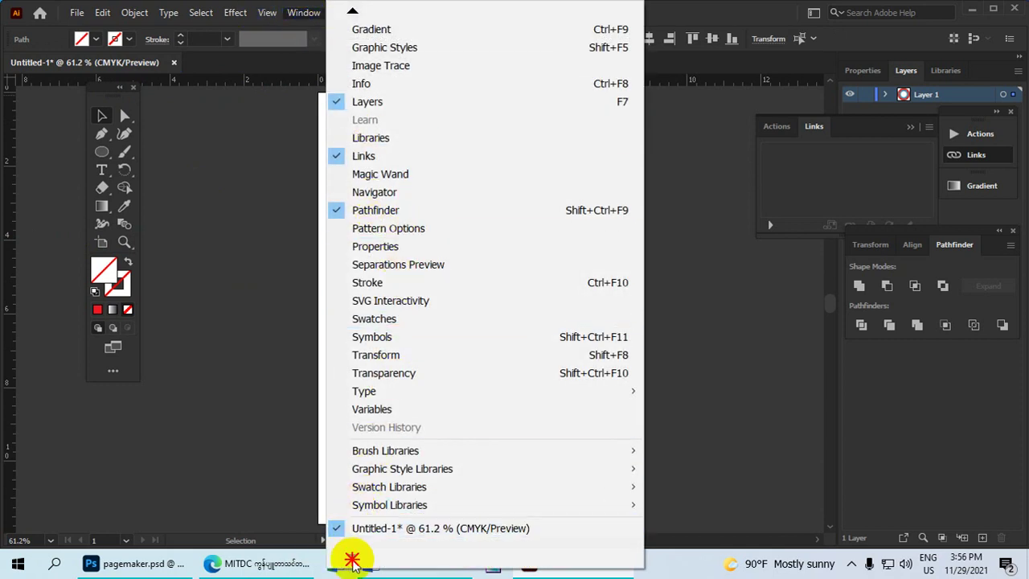
left_click(353, 11)
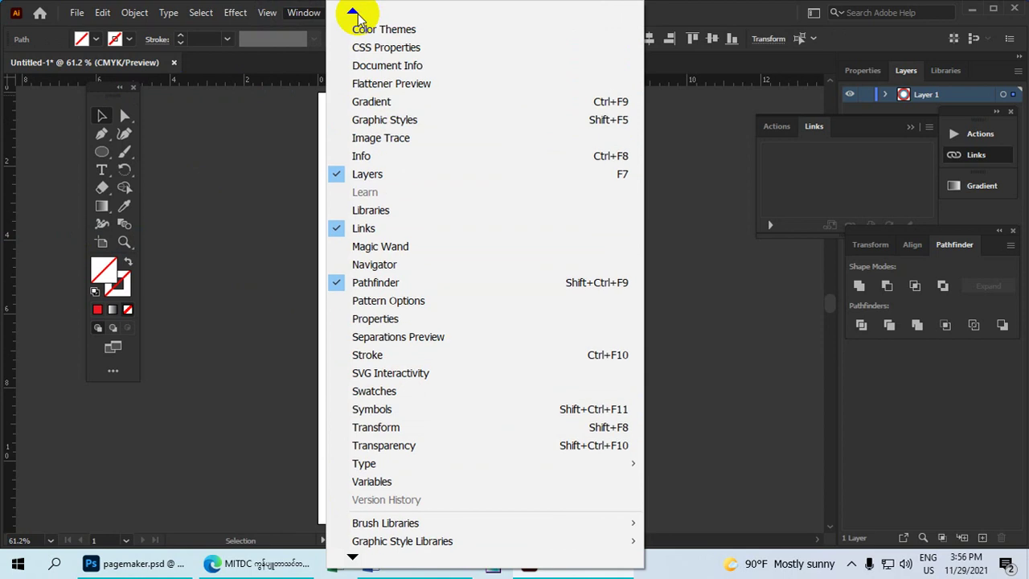
left_click(356, 13)
left_click(354, 14)
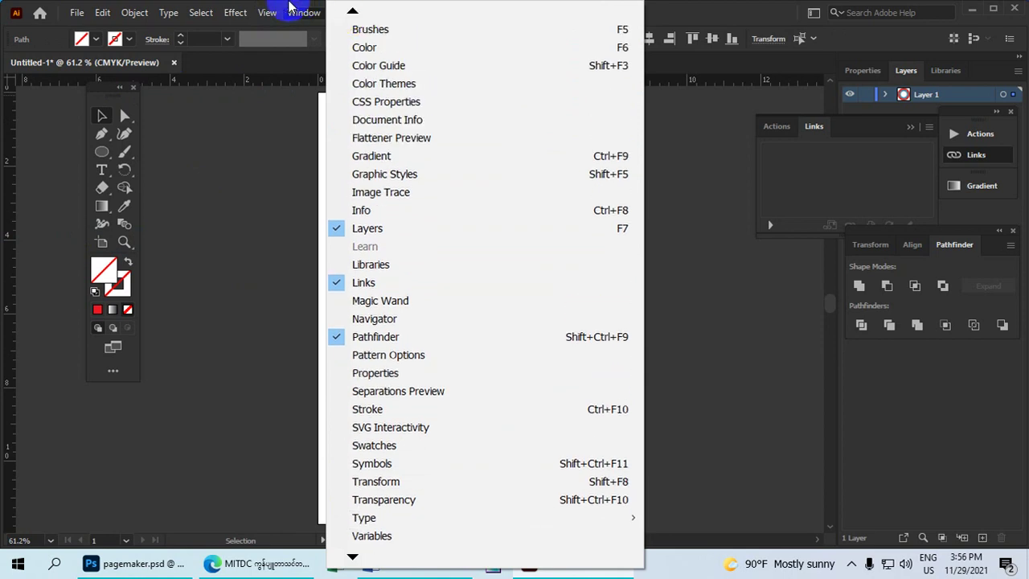
left_click(268, 12)
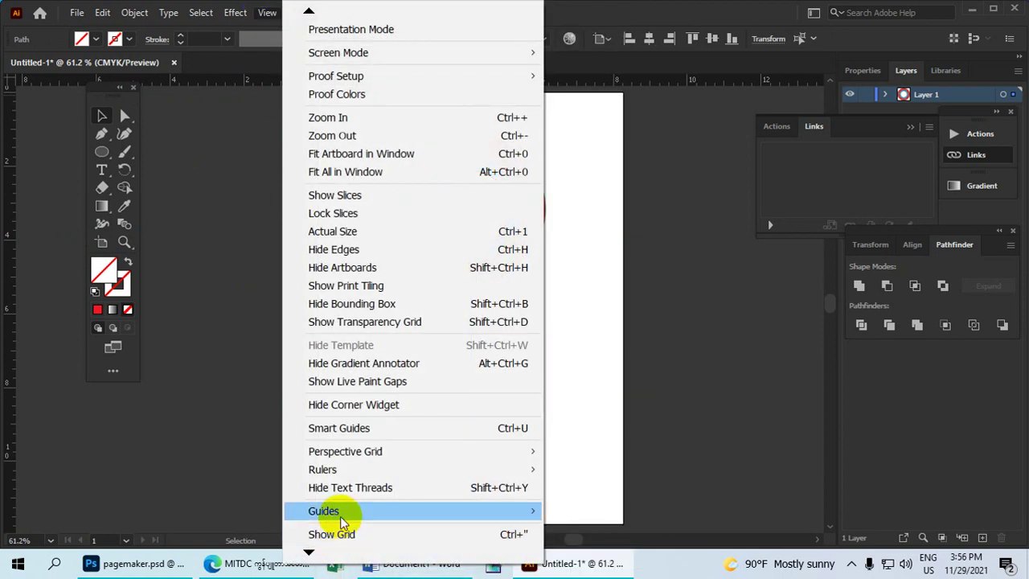
mouse_move(323, 470)
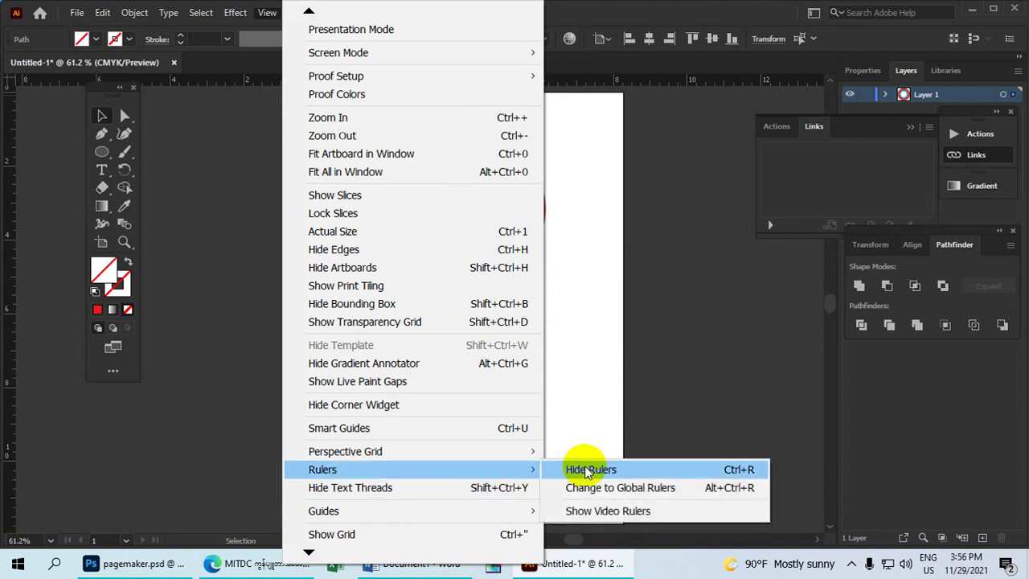
left_click(601, 469)
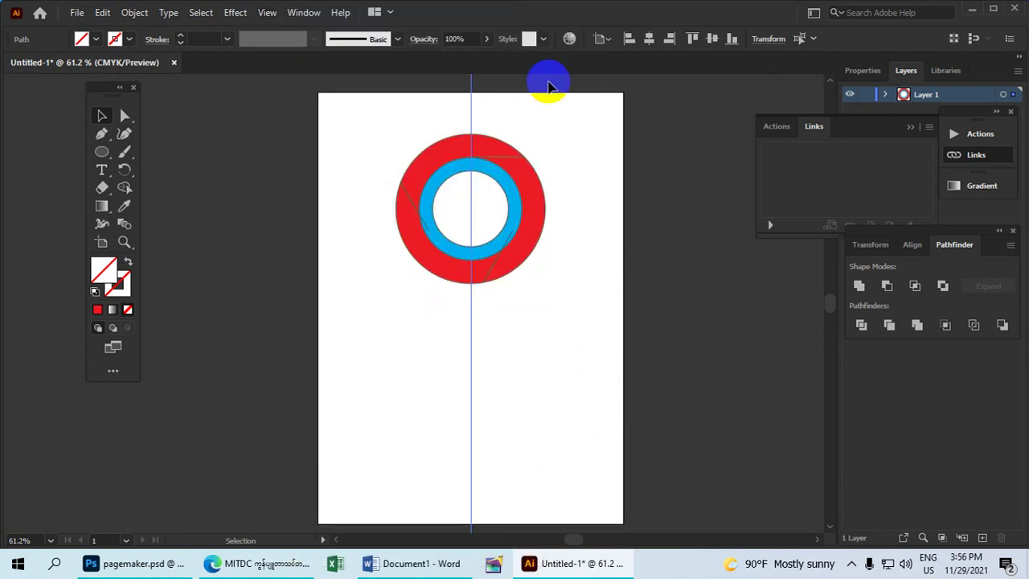
Step: Drag the vertical guide off to the left and start moving the divided ring group
left_click_drag(471, 95, 105, 76)
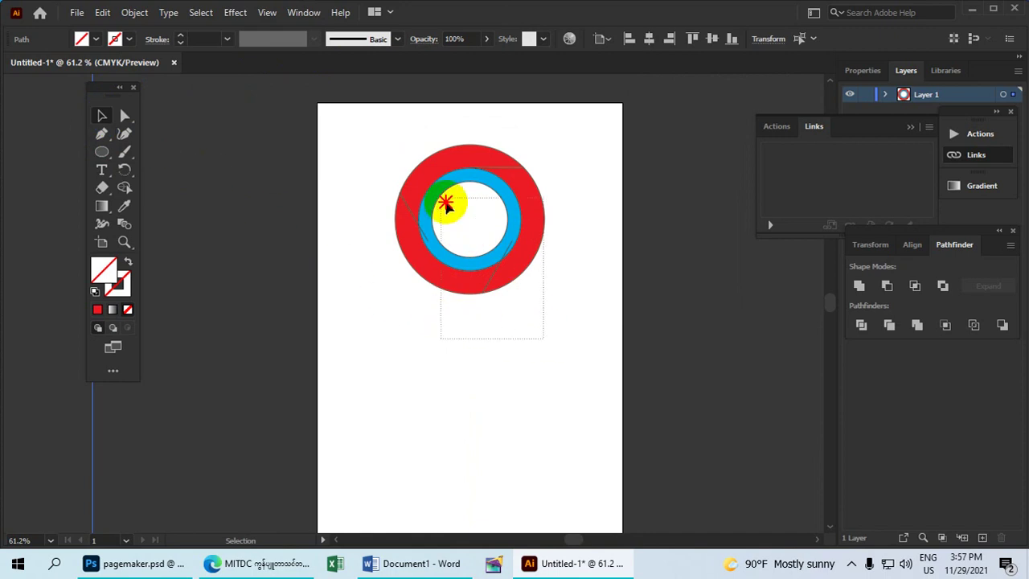
left_click_drag(544, 337, 443, 202)
left_click(457, 159)
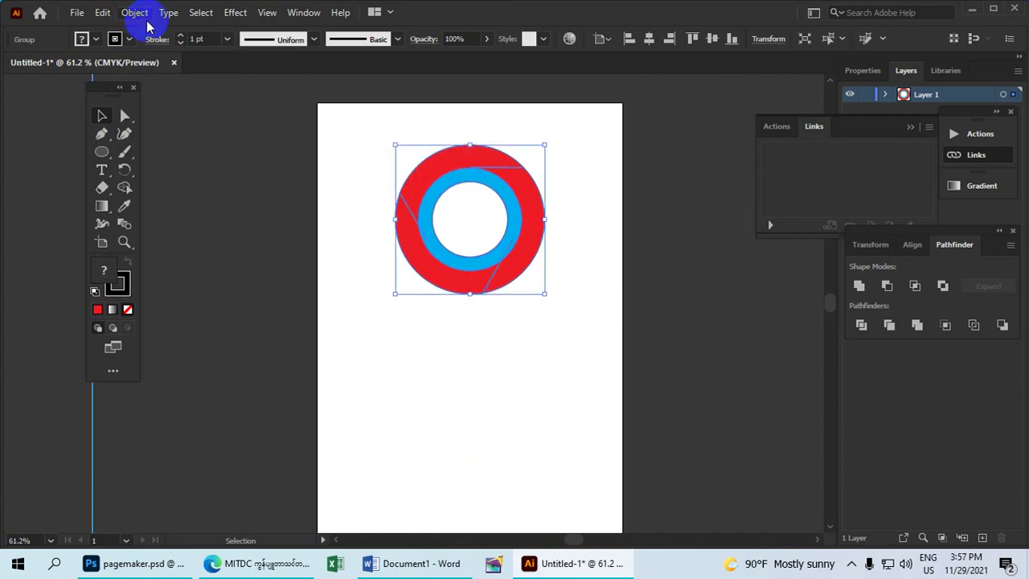
mouse_move(490, 254)
left_mouse_down()
mouse_move(535, 241)
mouse_move(519, 295)
mouse_move(537, 227)
left_mouse_up()
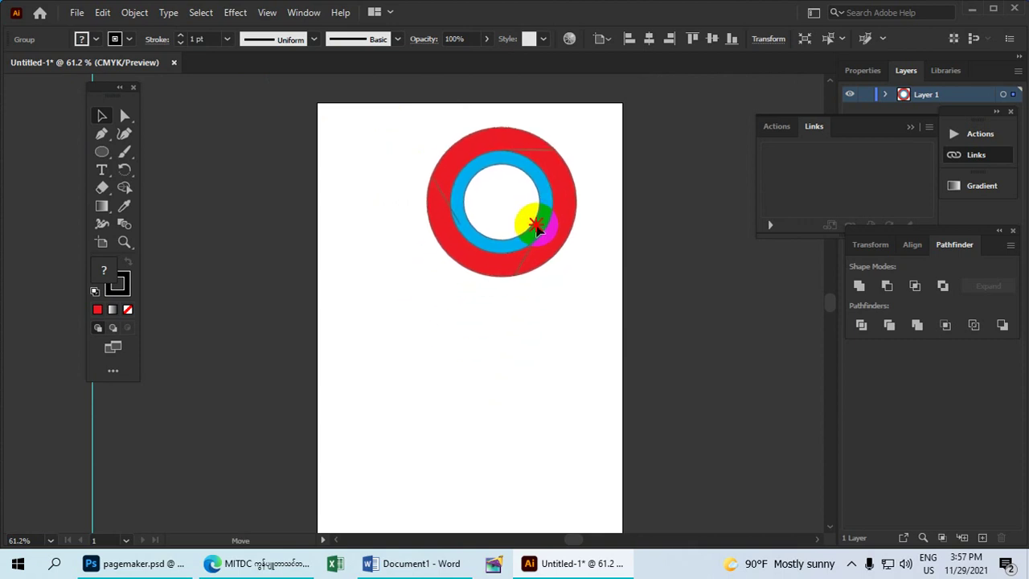
left_click_drag(537, 227, 526, 165)
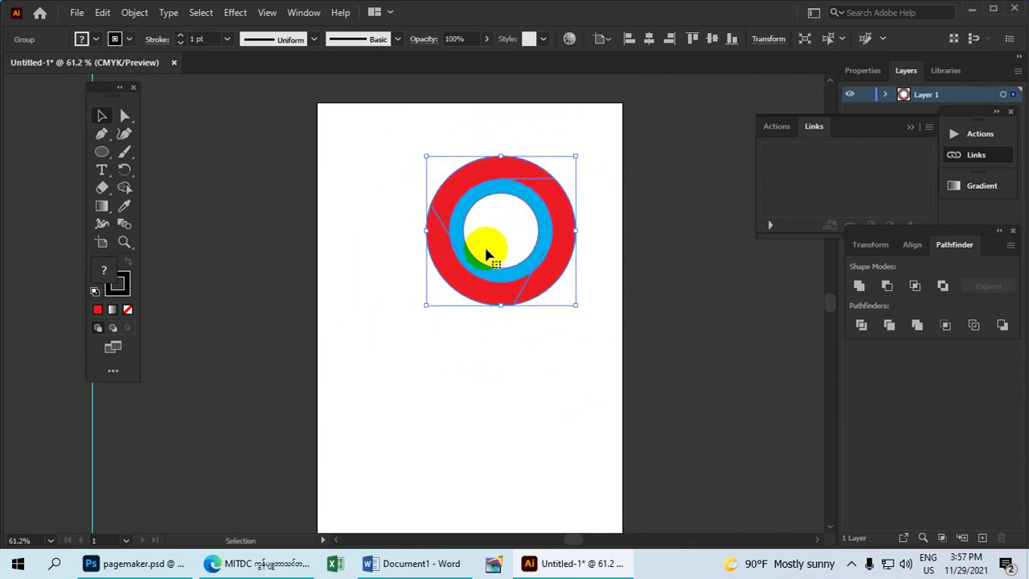
Step: Undo a stray move and place the ring group near the page's top centre
left_click(529, 200)
left_click_drag(530, 201, 414, 348)
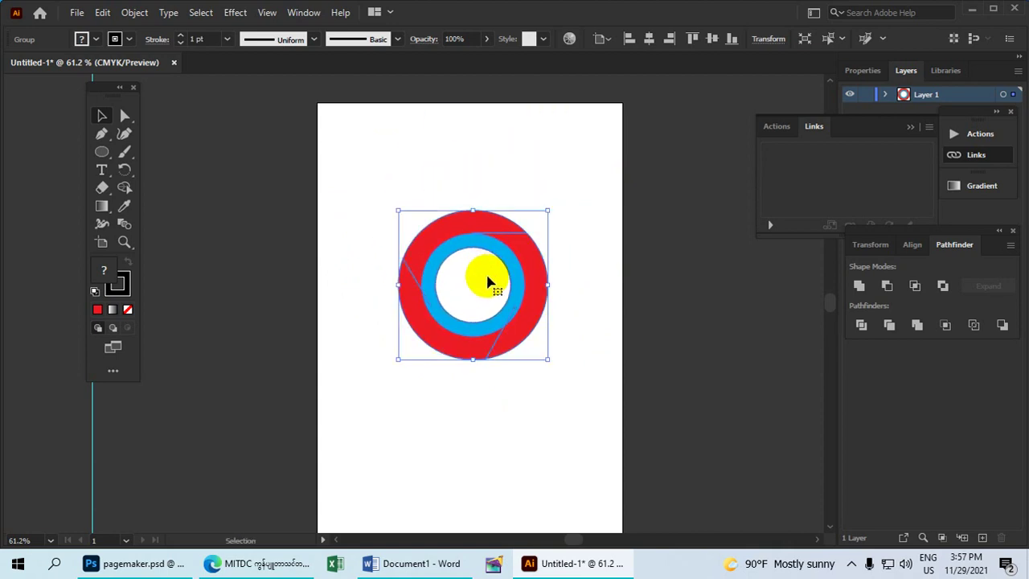
key("ctrl+z")
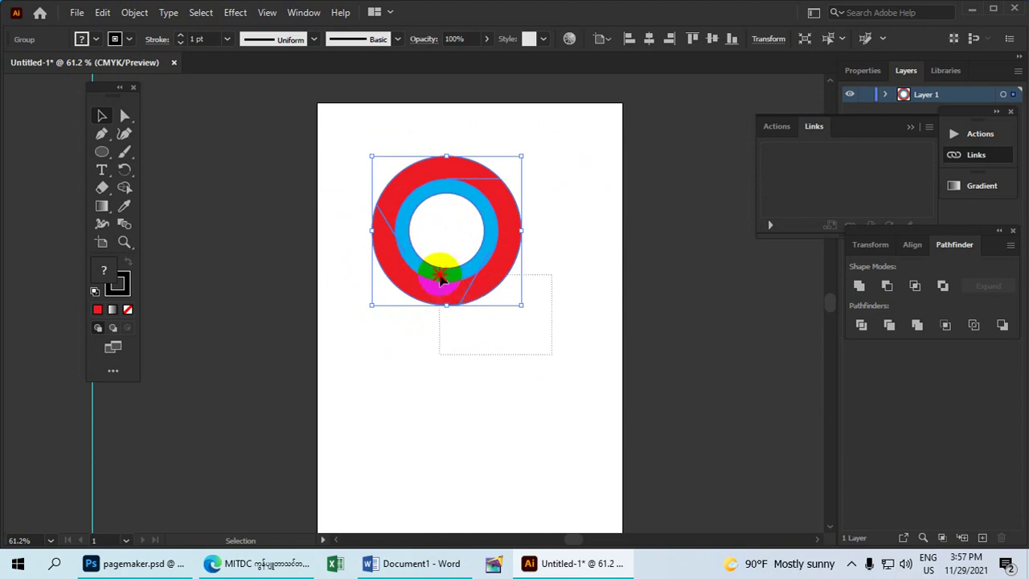
left_click_drag(551, 356, 370, 153)
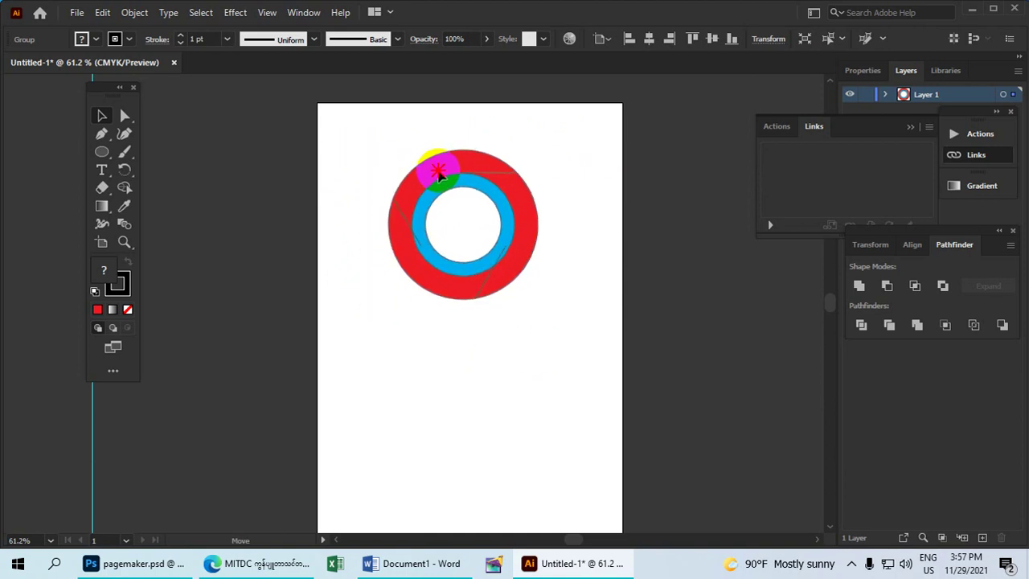
left_click_drag(421, 178, 450, 163)
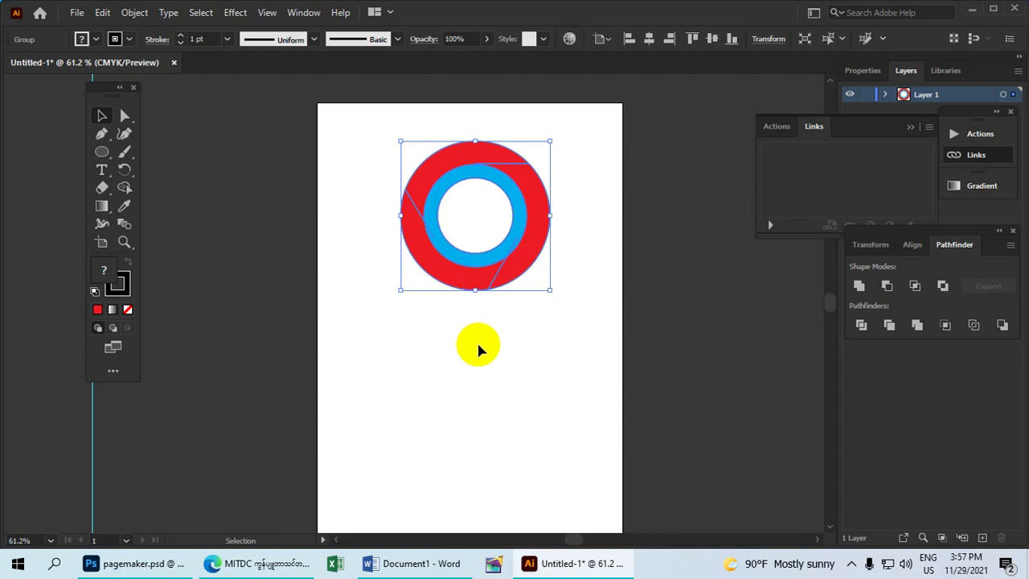